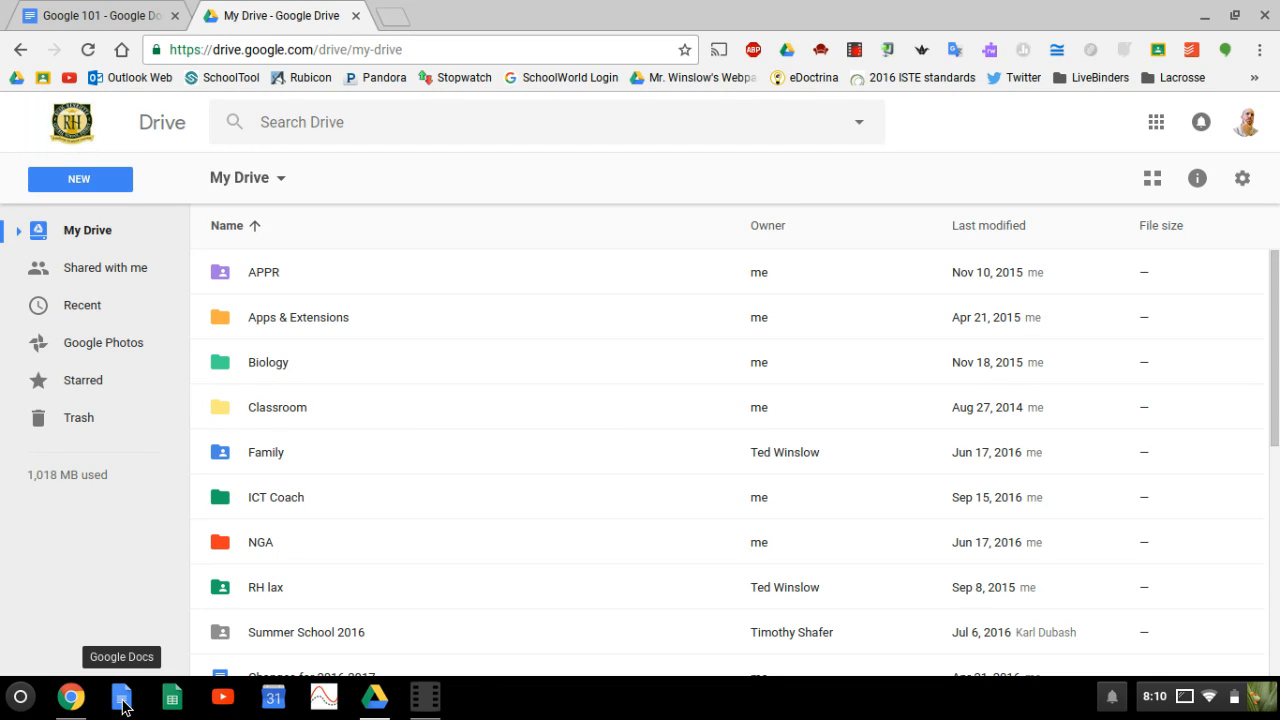
- Create a new Google Docs document and title it "Google Doc tutorial" followed by the author's surname and 9-26-16, separated by hyphens
{"action": "left_click", "coordinate": [100, 188]}
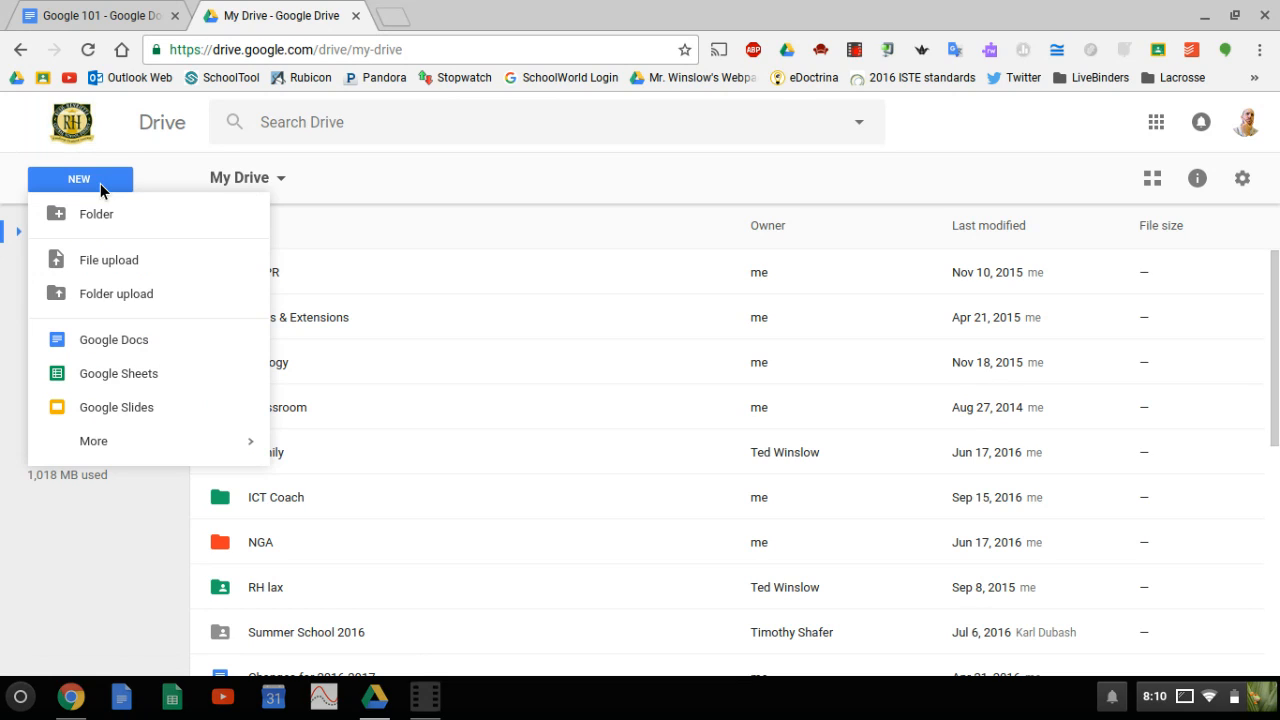
{"action": "left_click", "coordinate": [114, 342]}
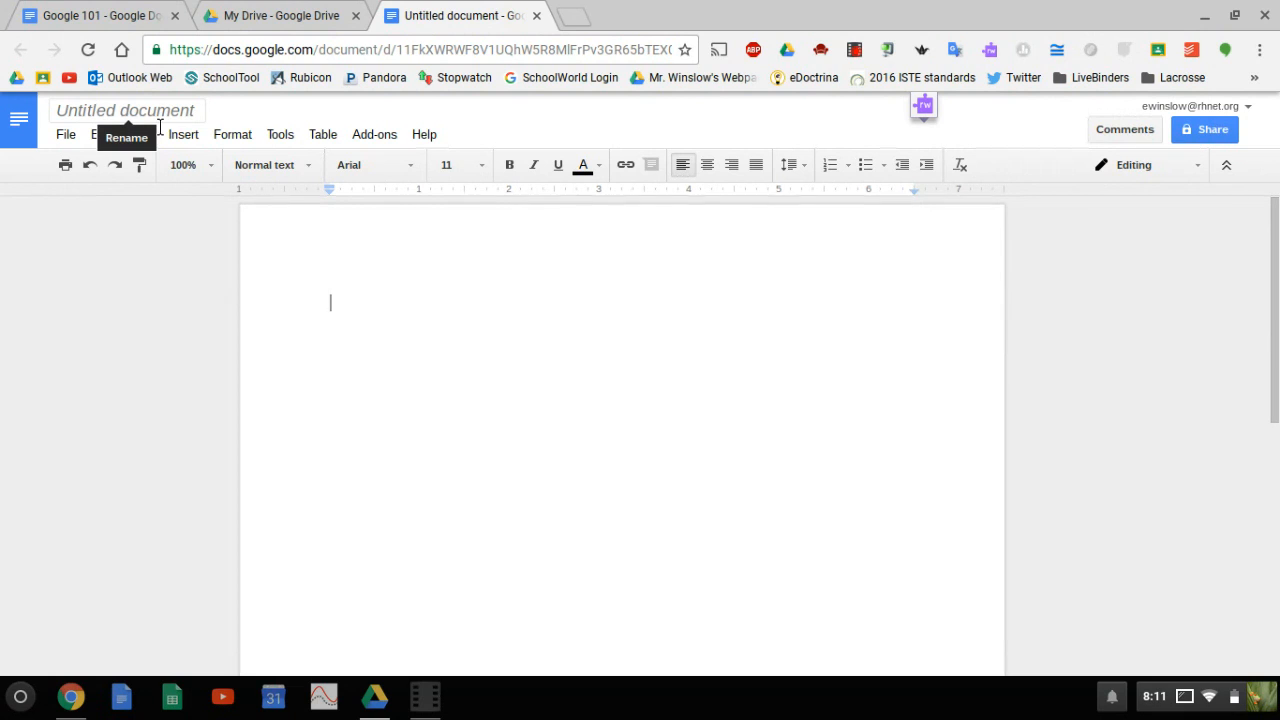
{"action": "left_click", "coordinate": [160, 127]}
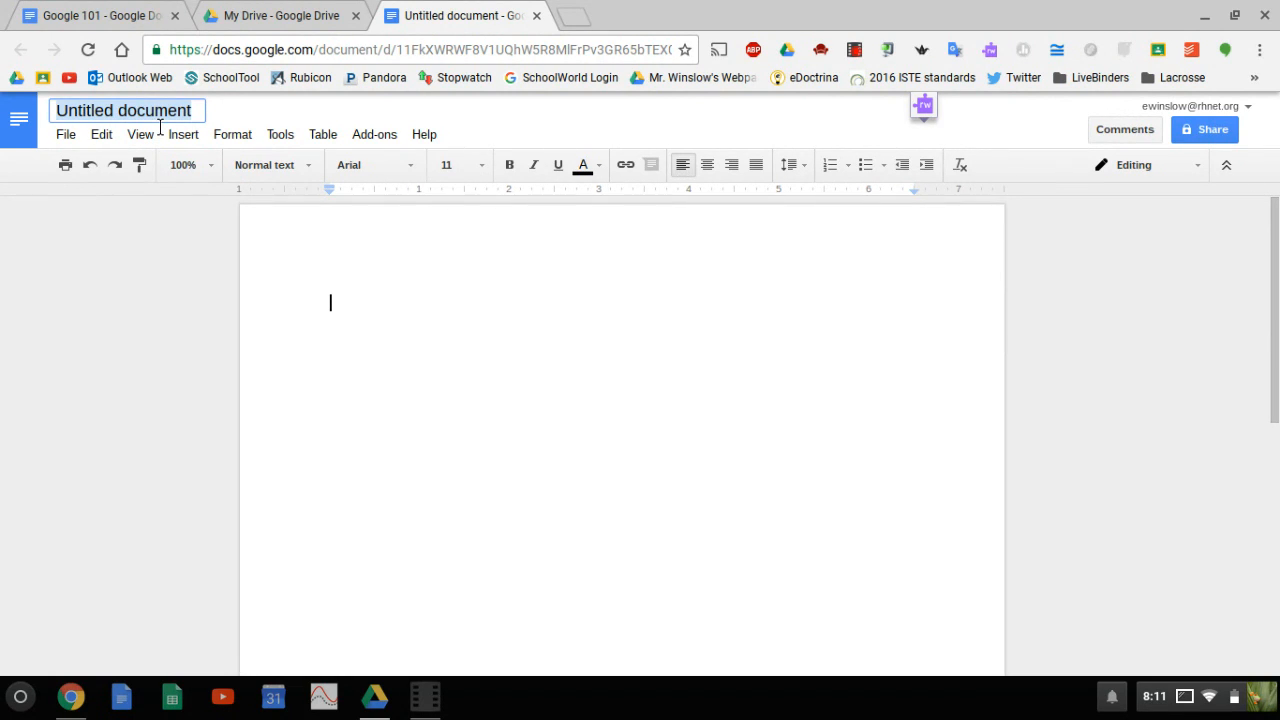
{"action": "type", "text": "Goog"}
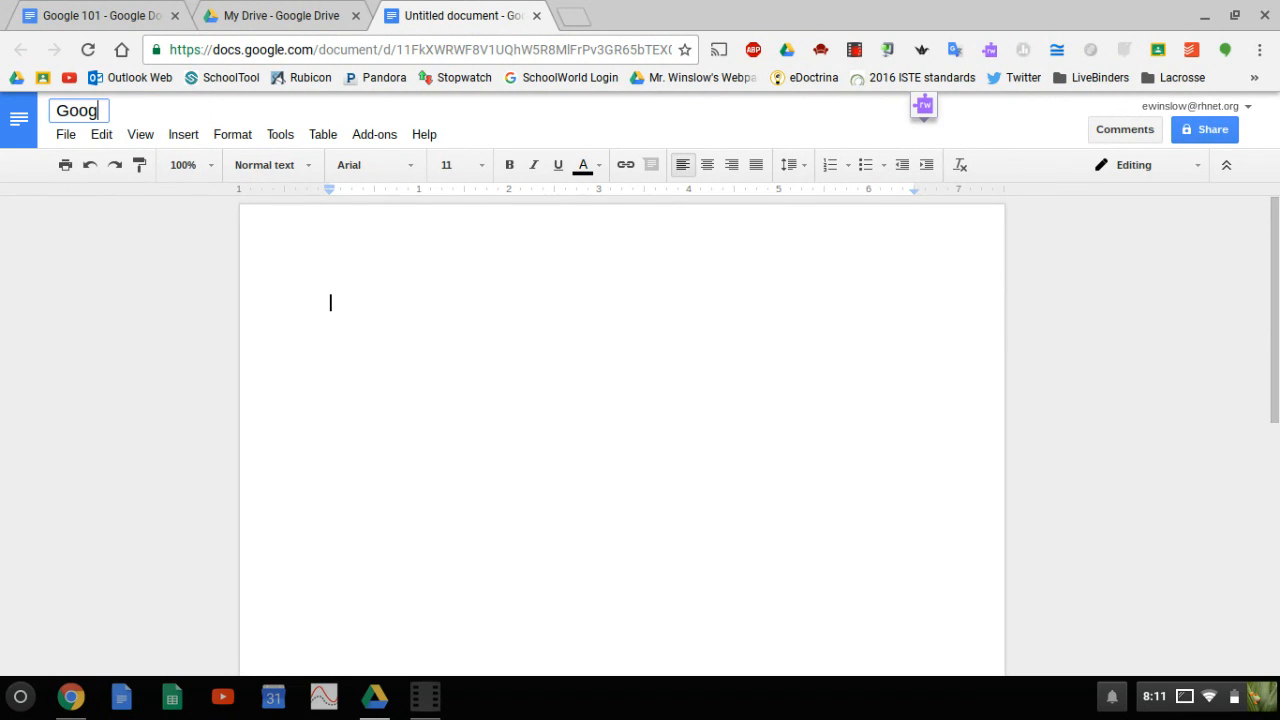
{"action": "type", "text": "le Doc t"}
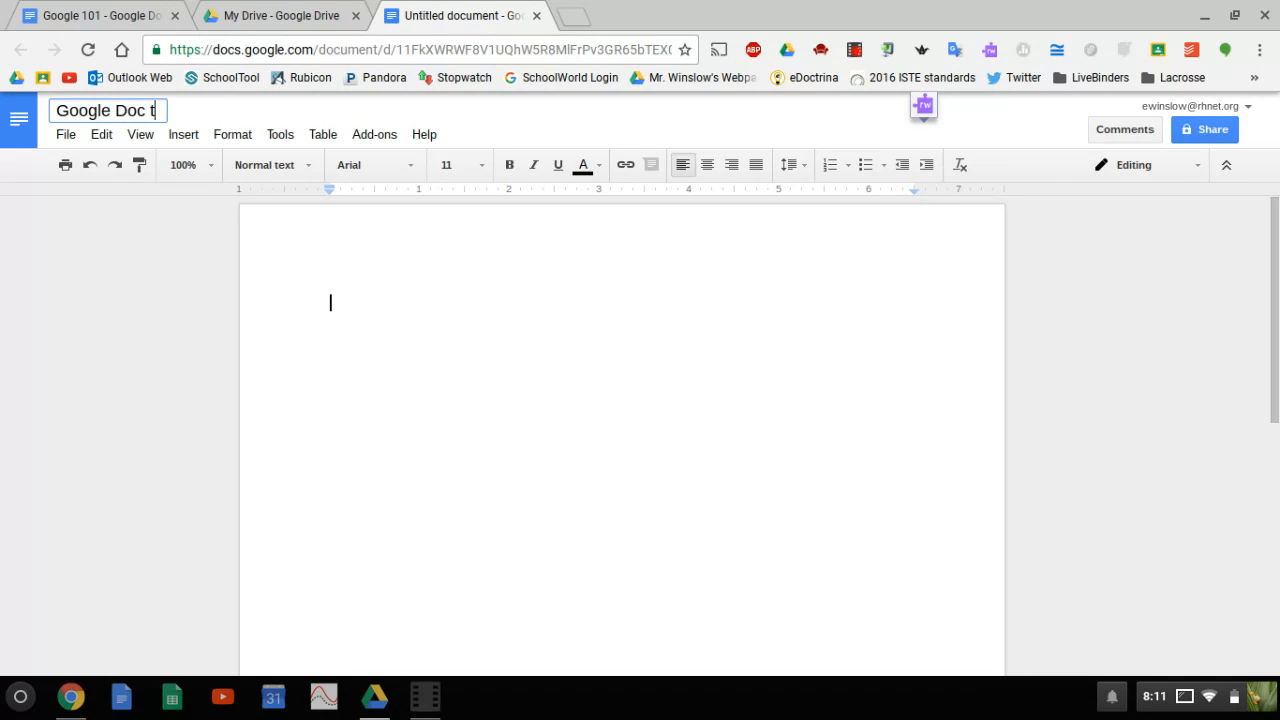
{"action": "type", "text": "utorial -"}
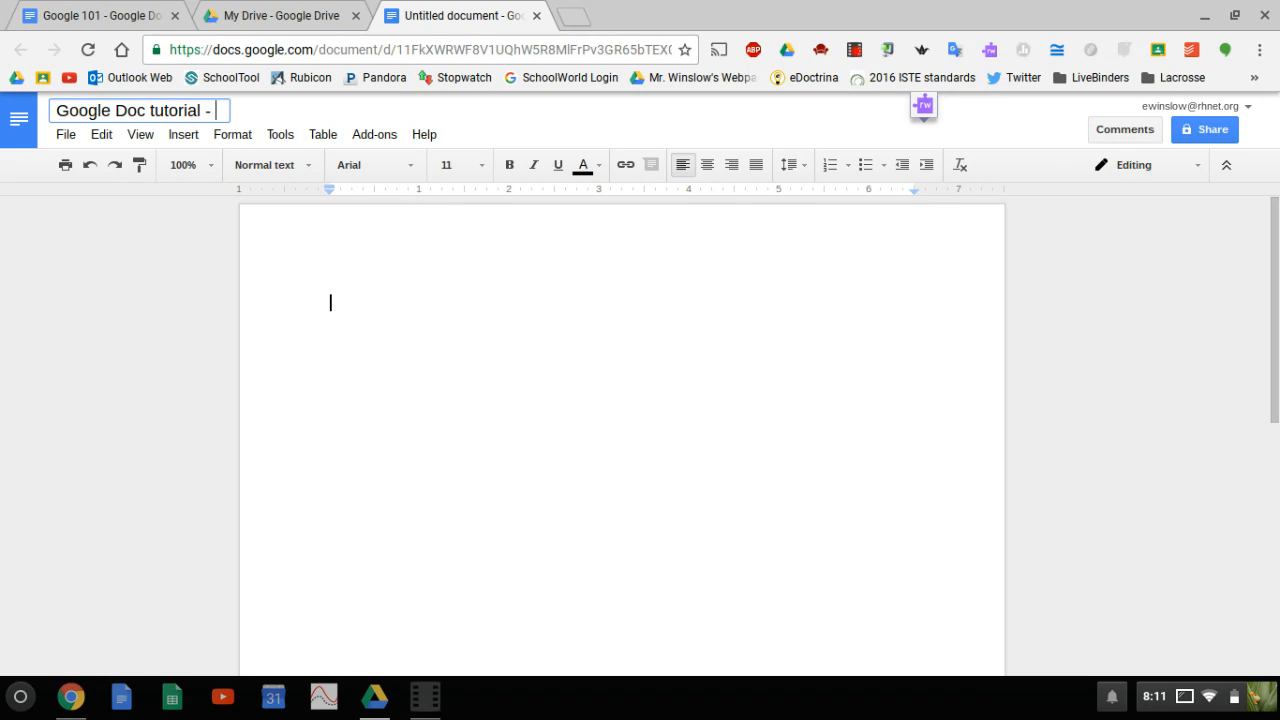
{"action": "type", "text": " Winslow - "}
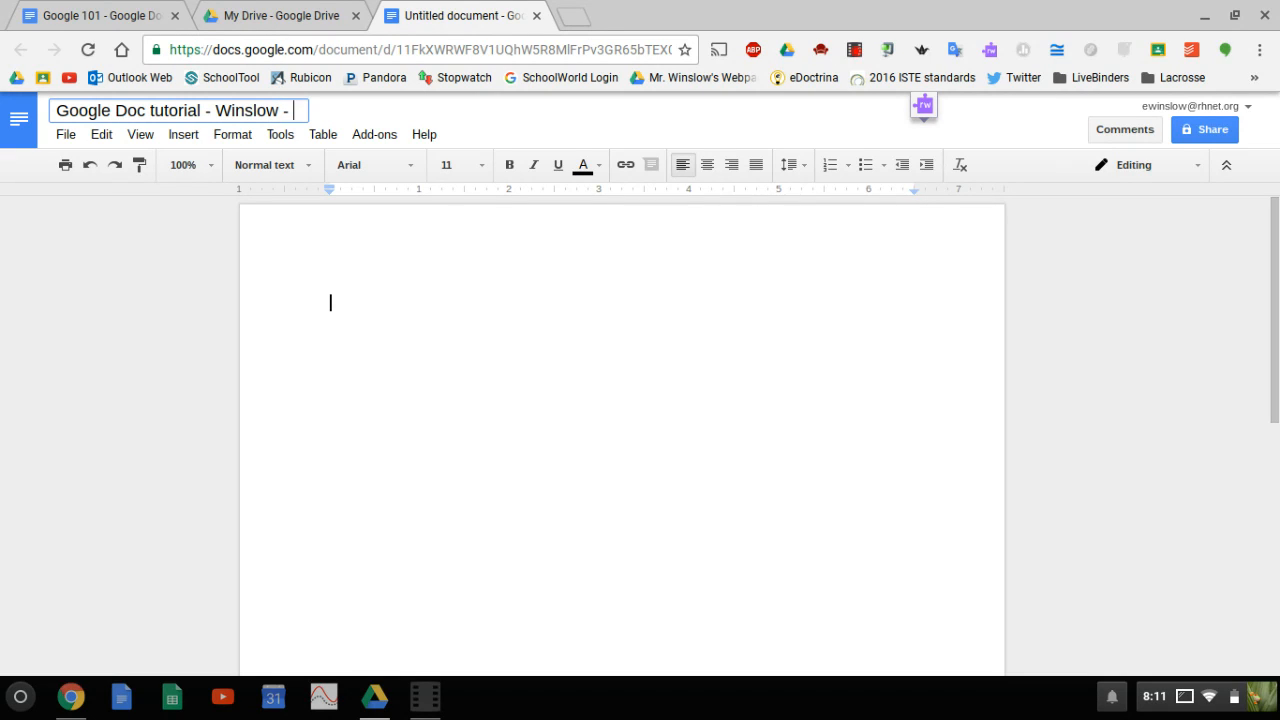
{"action": "type", "text": "9-29"}
{"action": "key", "text": "BackSpace"}
{"action": "type", "text": "6-16"}
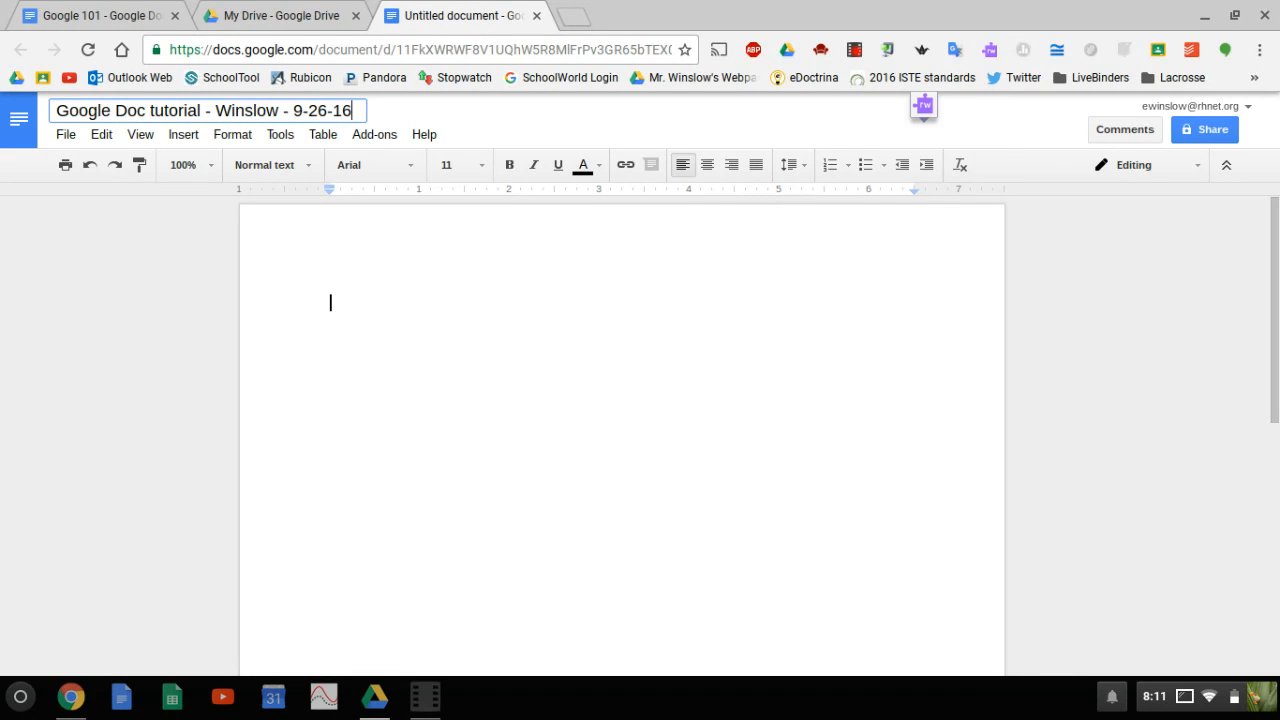
{"action": "left_click", "coordinate": [392, 369]}
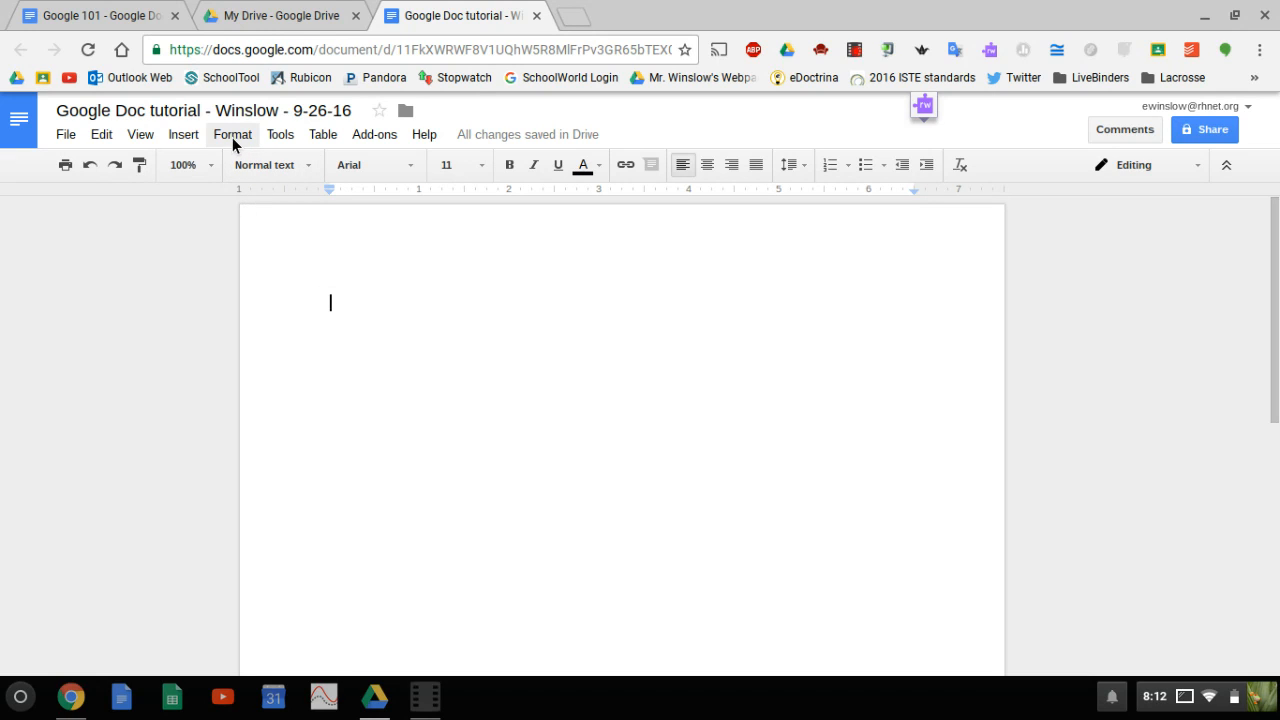
- Search Google for "monkey" images from within the document and insert the photo of the dark monkey with the white beard
{"action": "left_click", "coordinate": [181, 143]}
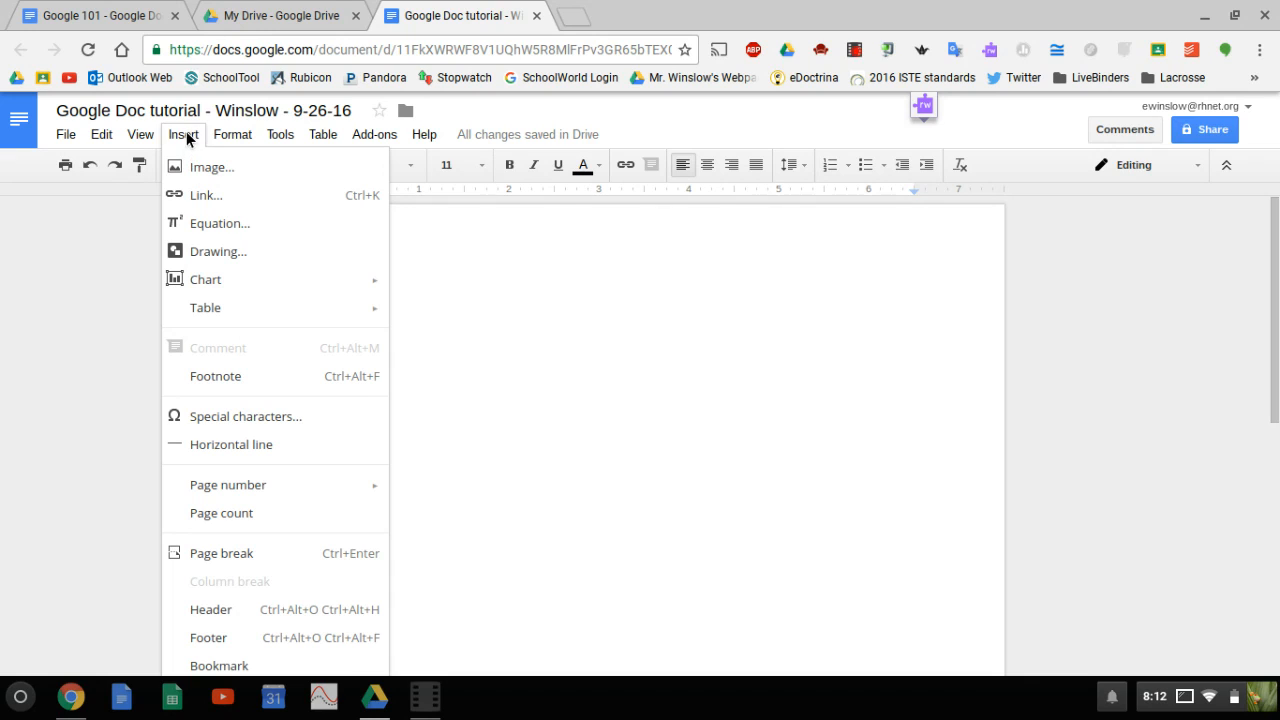
{"action": "left_click", "coordinate": [198, 167]}
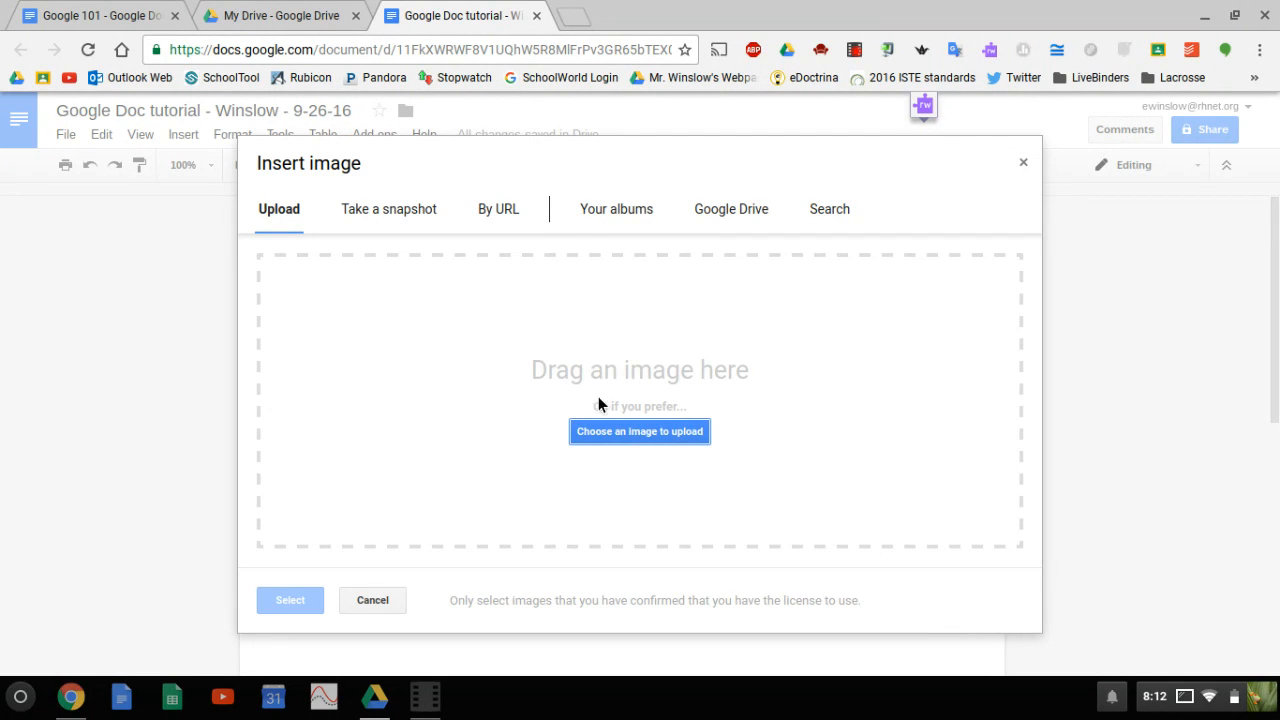
{"action": "left_click", "coordinate": [732, 217]}
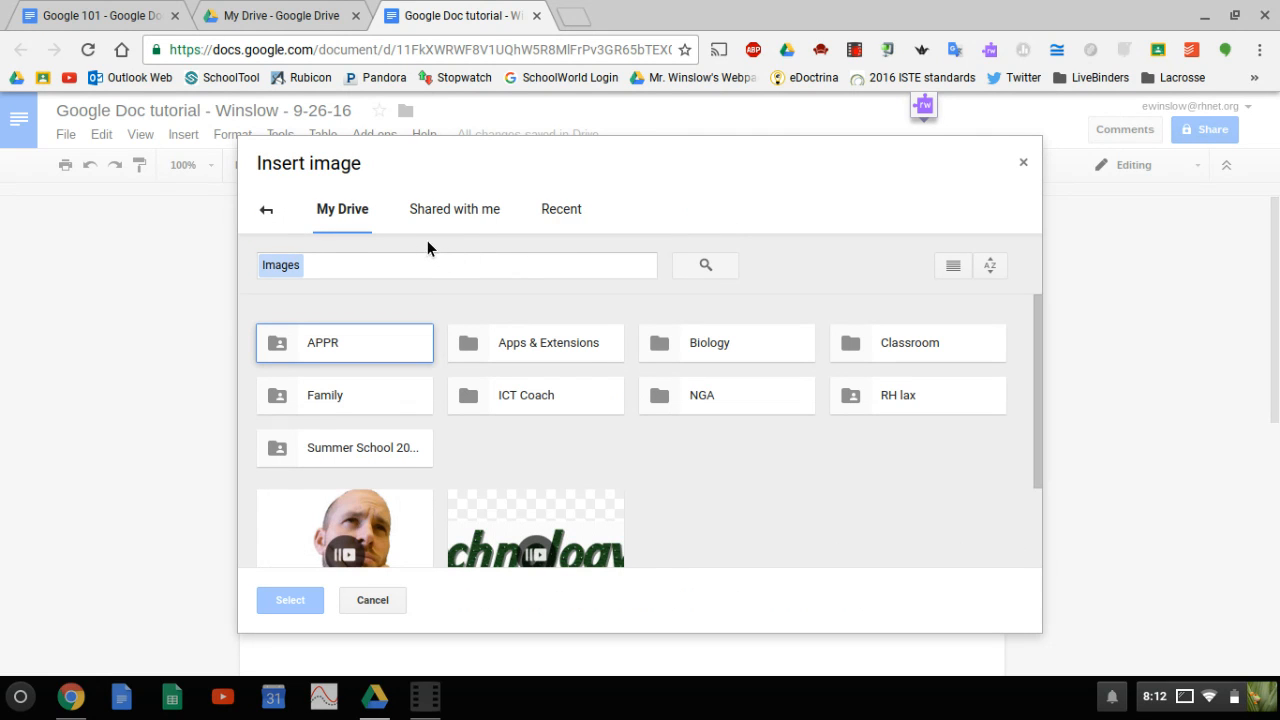
{"action": "left_click", "coordinate": [265, 210]}
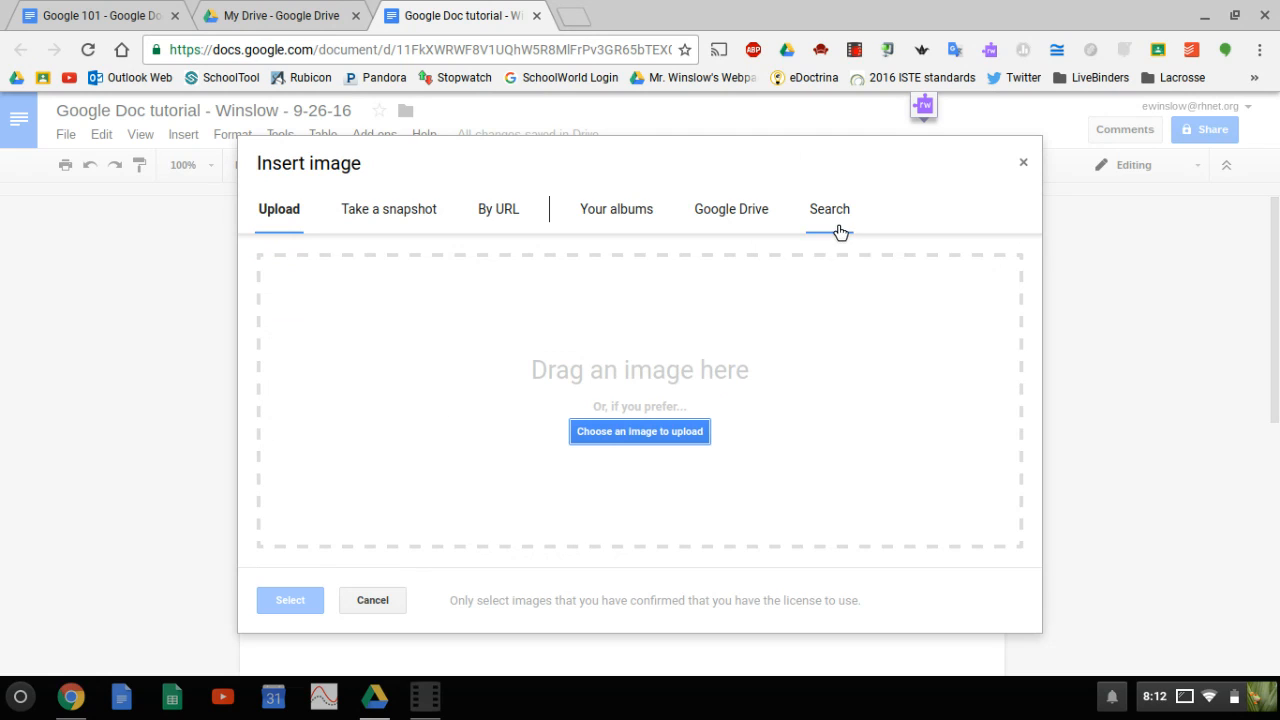
{"action": "left_click", "coordinate": [840, 226]}
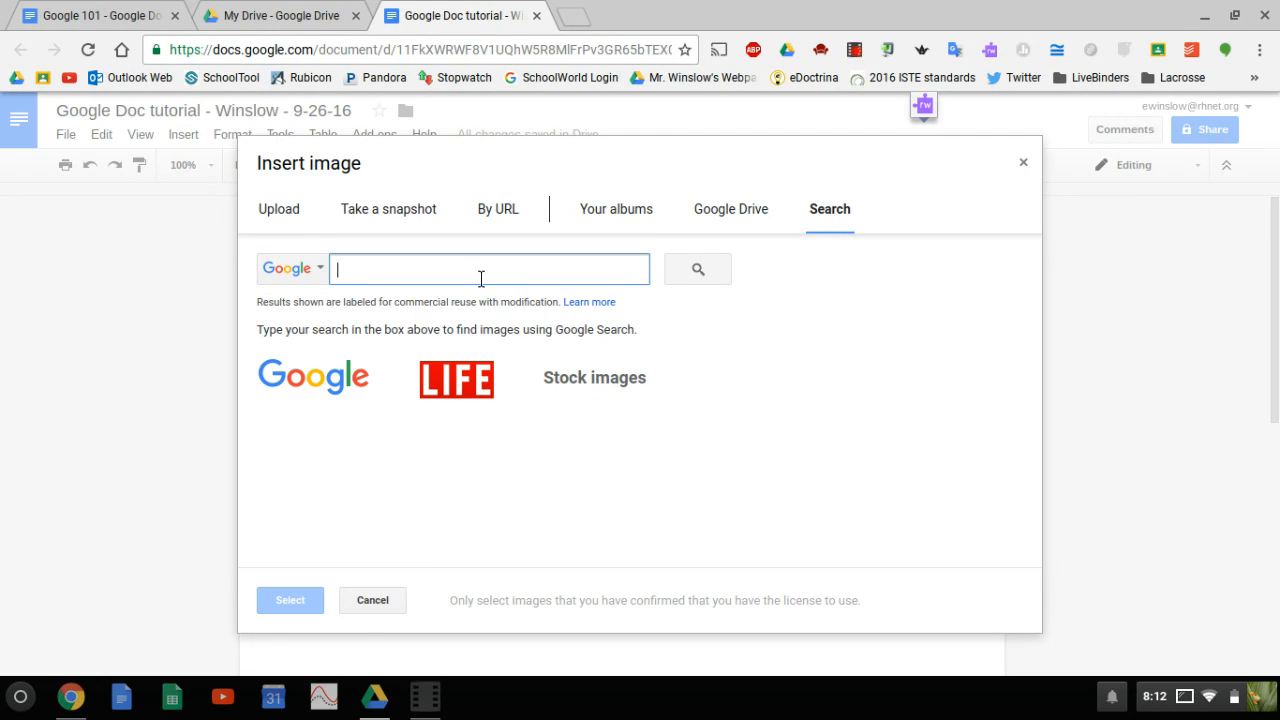
{"action": "type", "text": "mon"}
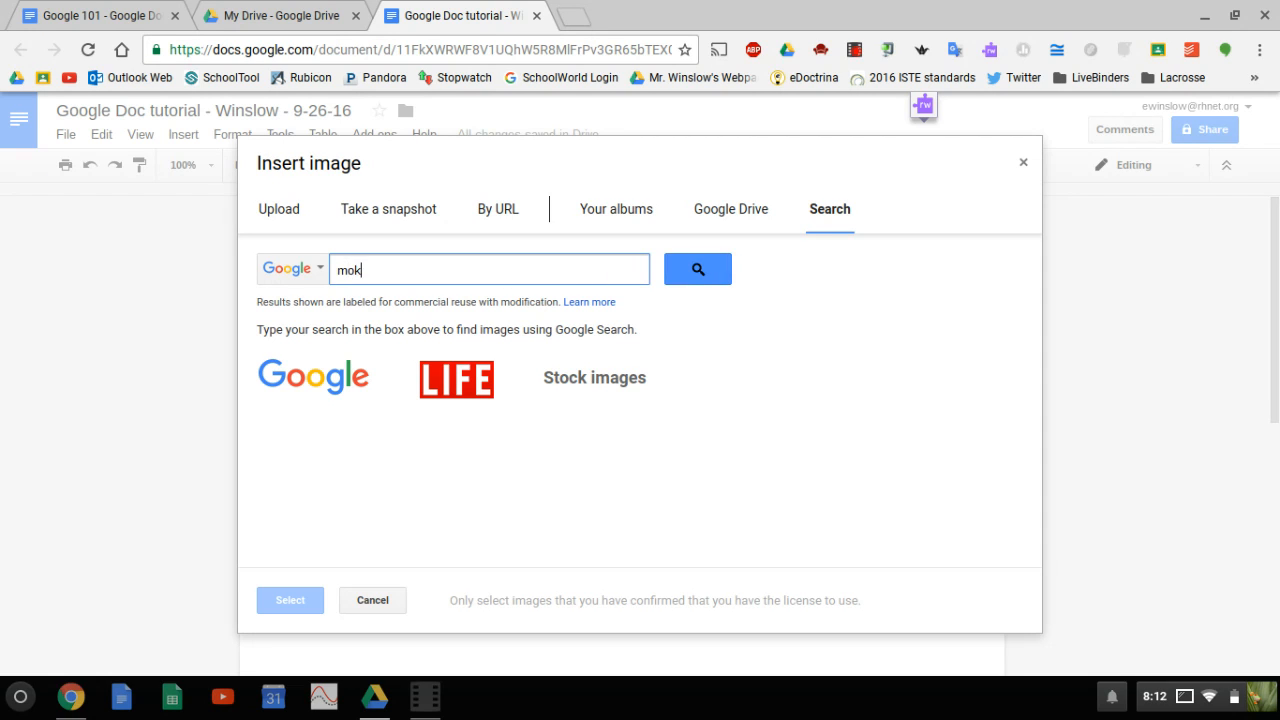
{"action": "type", "text": "key"}
{"action": "left_click", "coordinate": [696, 268]}
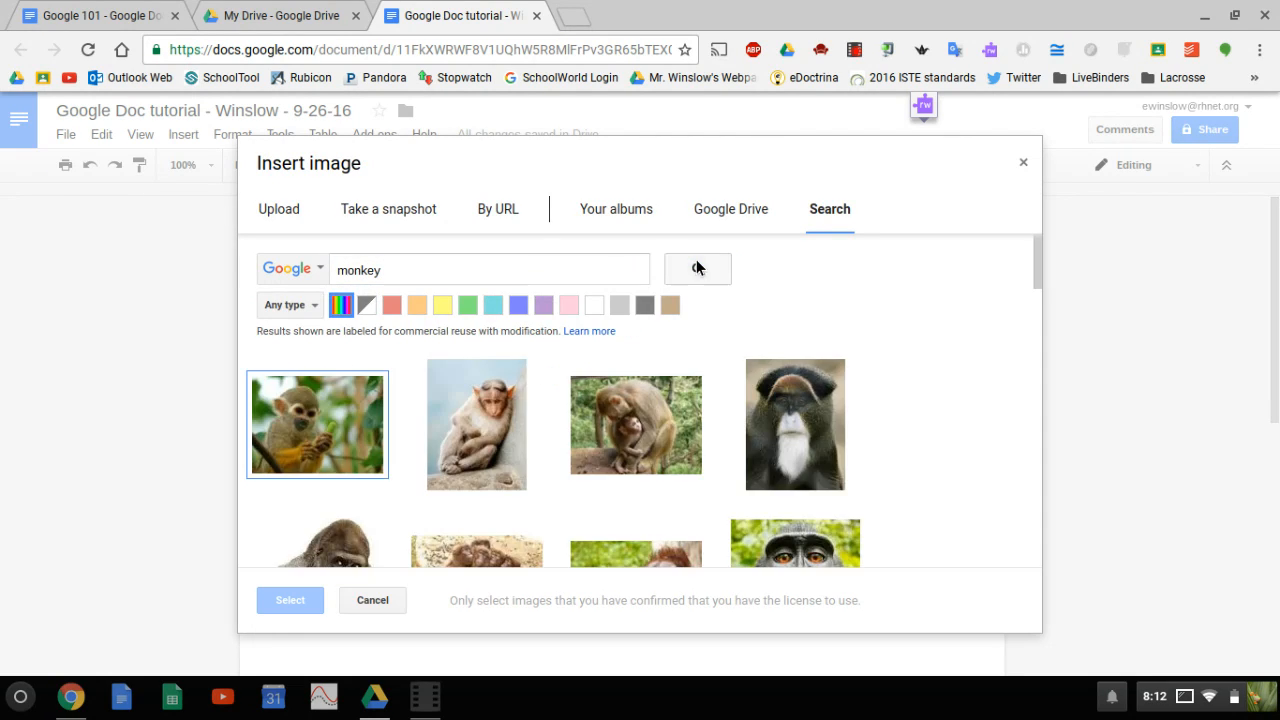
{"action": "left_click", "coordinate": [808, 430]}
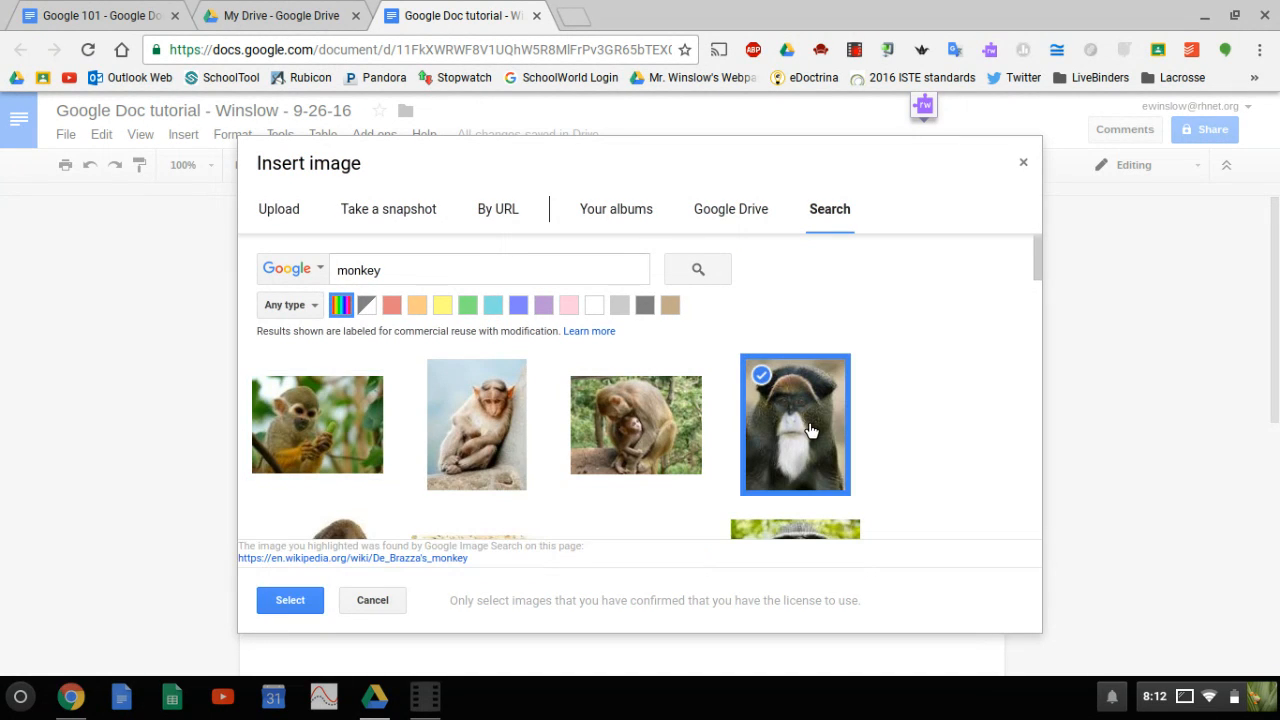
{"action": "left_click", "coordinate": [300, 599]}
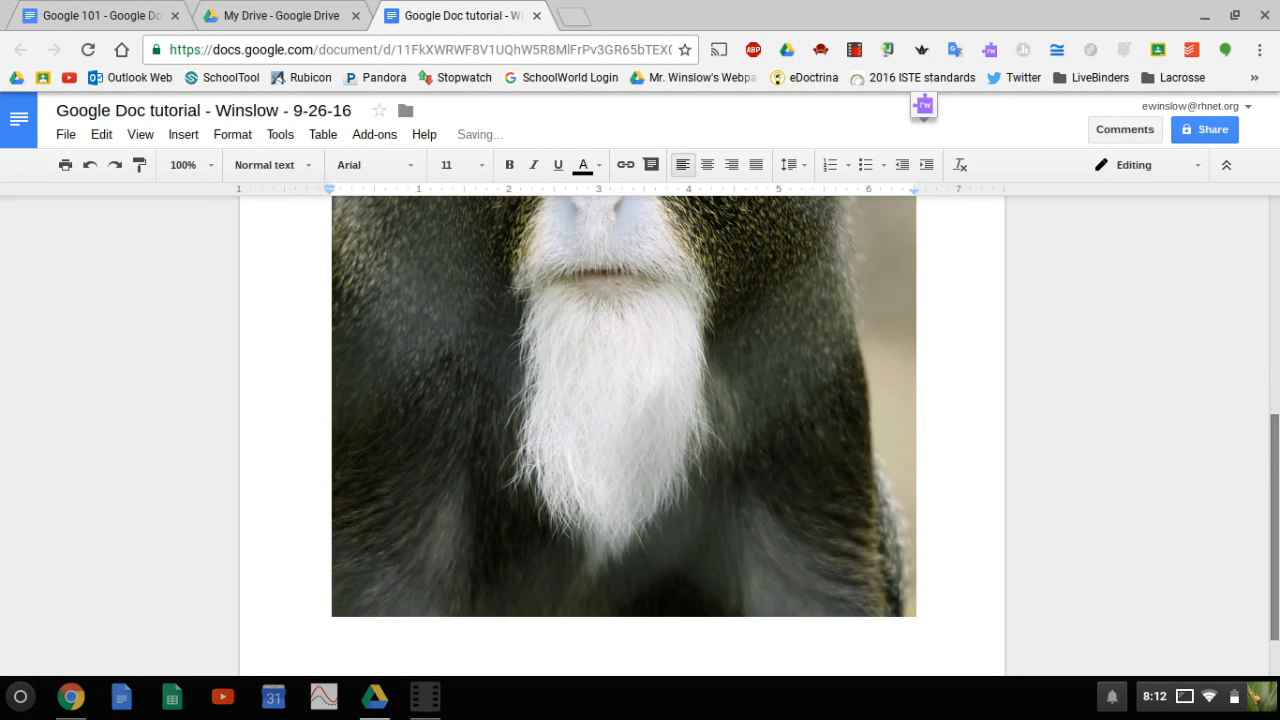
- Shrink the inserted monkey photo proportionally to about 4.7 inches wide
{"action": "scroll", "coordinate": [1277, 365], "scroll_direction": "up", "scroll_amount": 3}
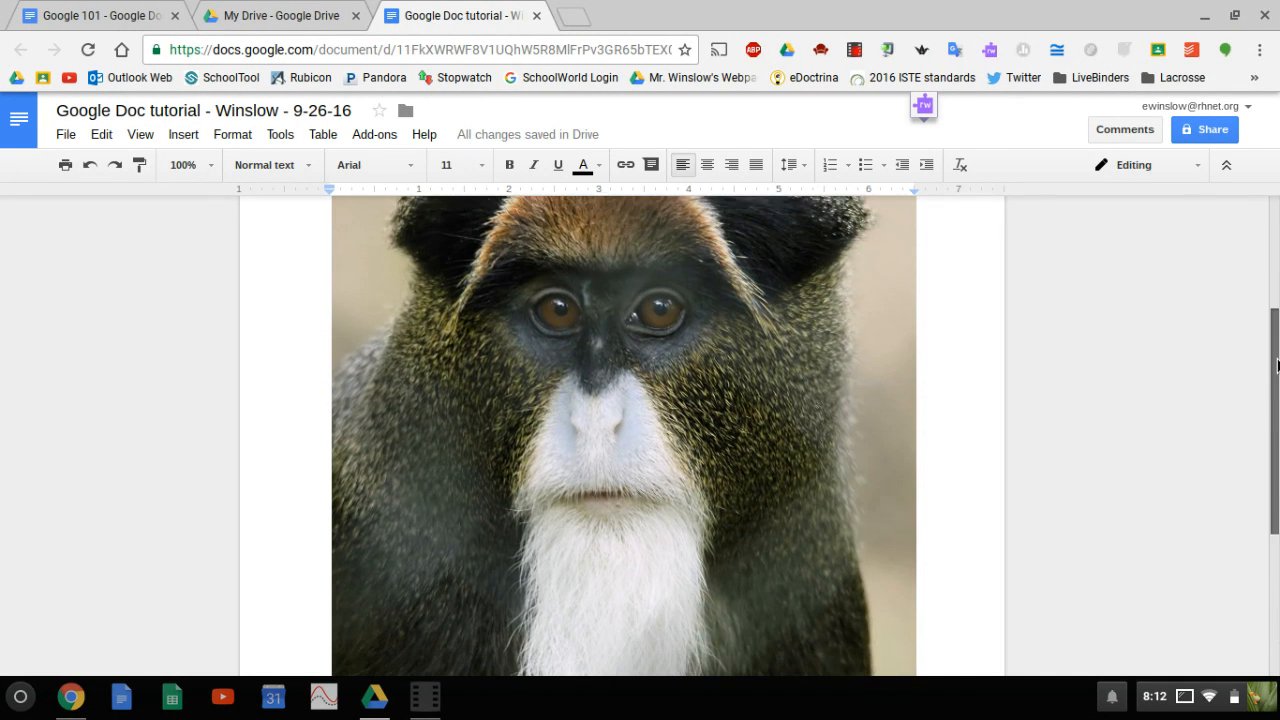
{"action": "scroll", "coordinate": [1277, 365], "scroll_direction": "up", "scroll_amount": 2}
{"action": "scroll", "coordinate": [1277, 365], "scroll_direction": "down", "scroll_amount": 4}
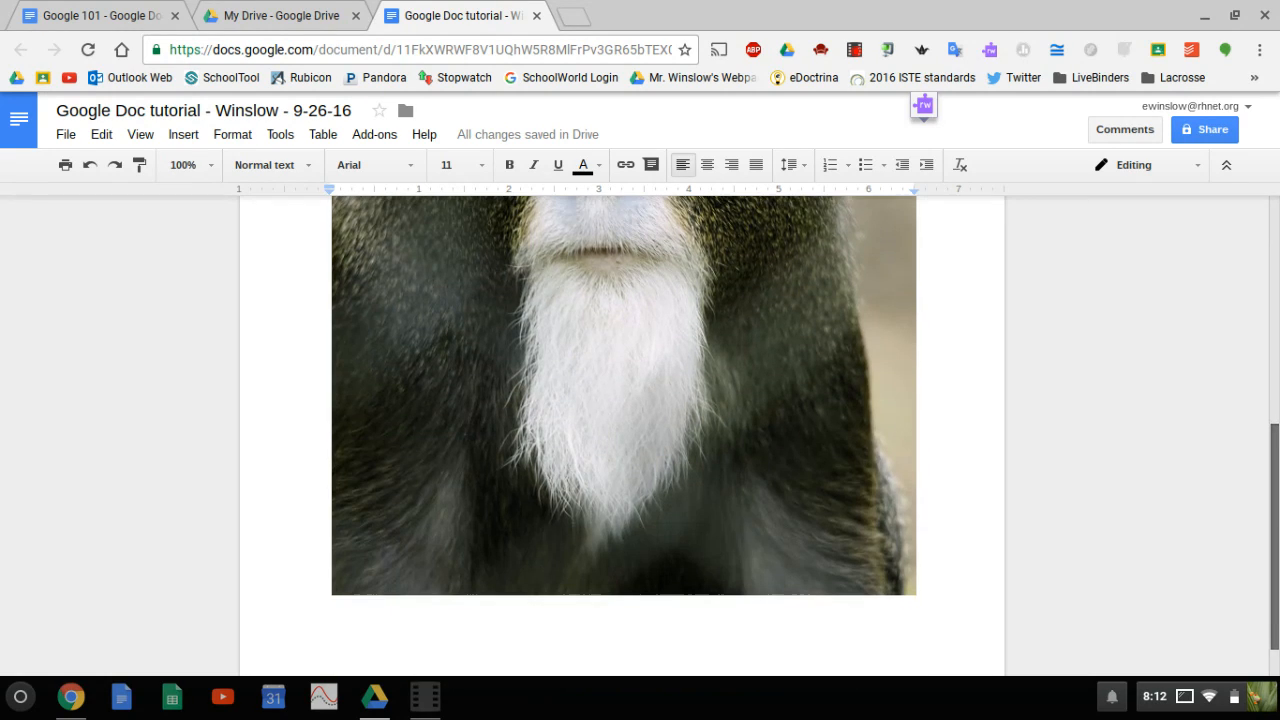
{"action": "left_click", "coordinate": [854, 538]}
{"action": "left_click_drag", "start_coordinate": [928, 605], "coordinate": [665, 390]}
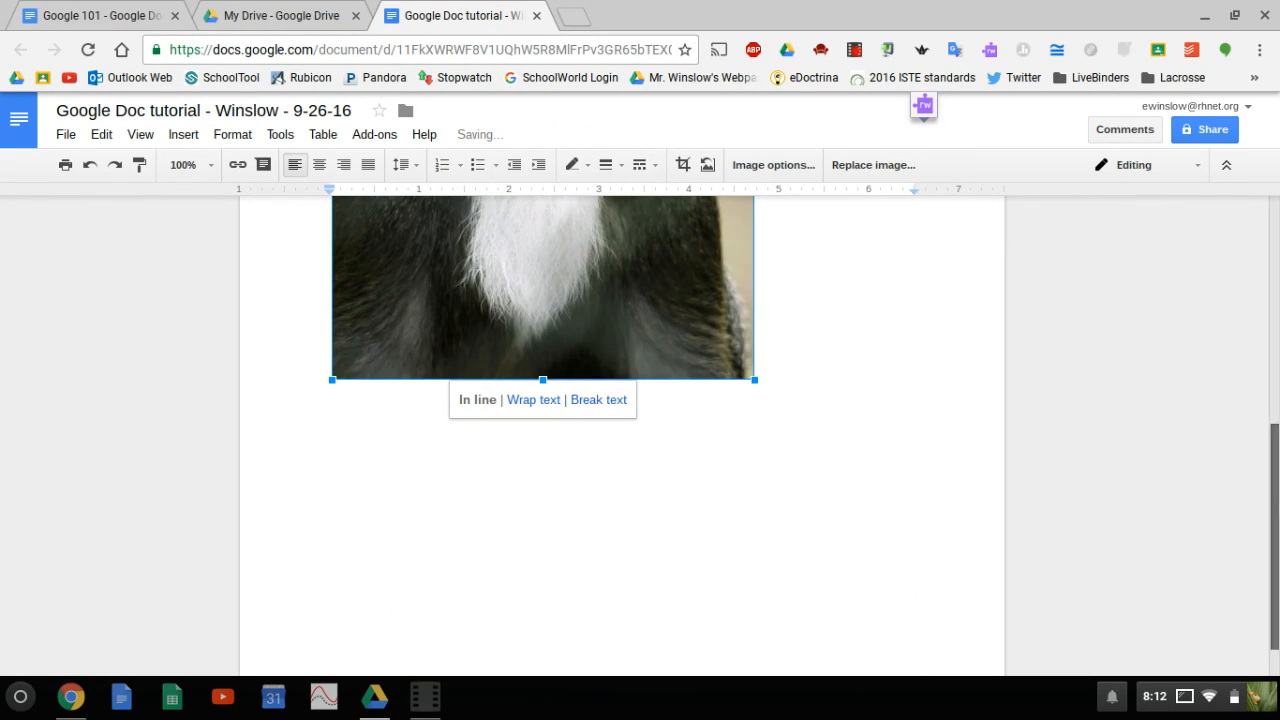
{"action": "scroll", "coordinate": [1257, 330], "scroll_direction": "up", "scroll_amount": 4}
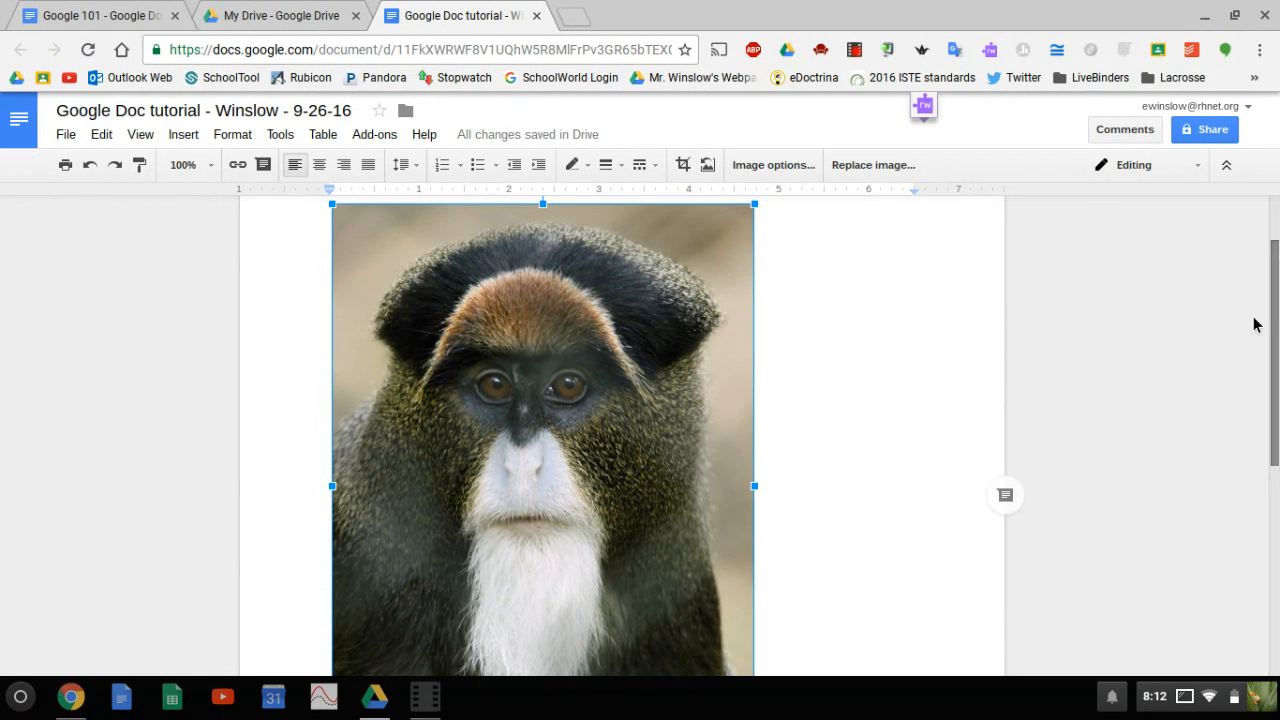
{"action": "left_click", "coordinate": [791, 340]}
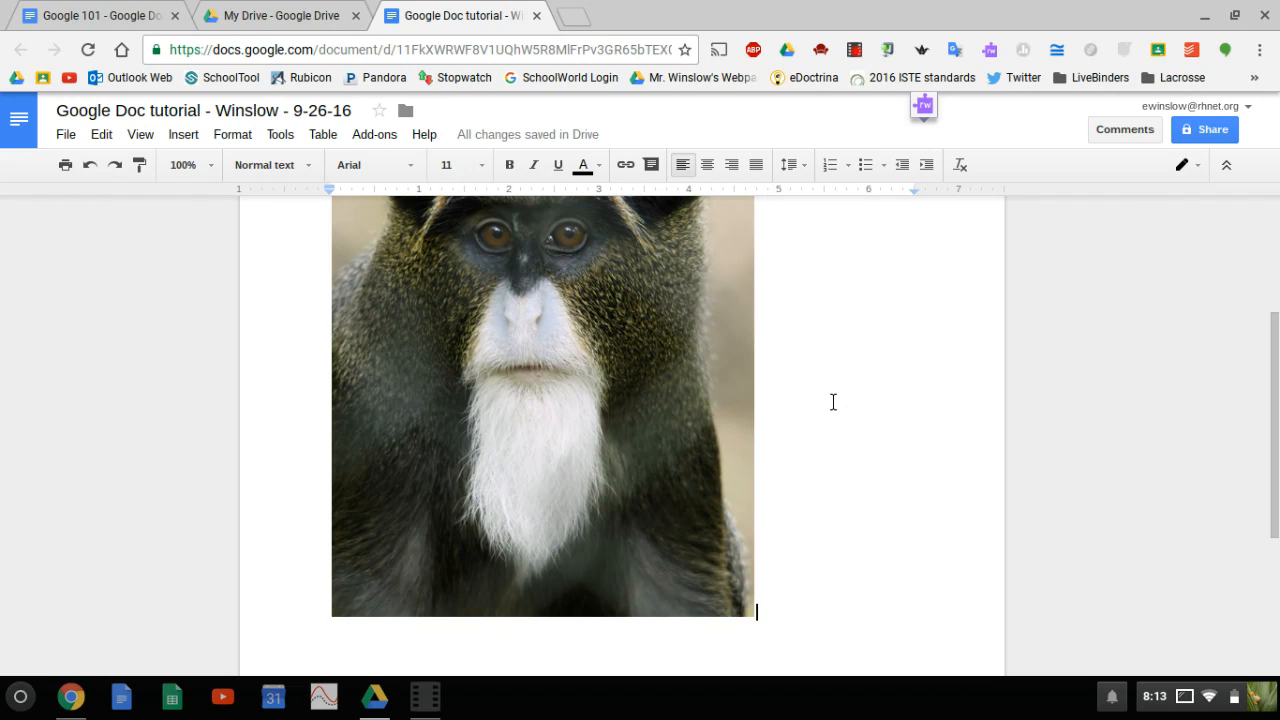
- Look through the installed add-ons and the catalogue of add-ons available for the document
{"action": "left_click", "coordinate": [379, 138]}
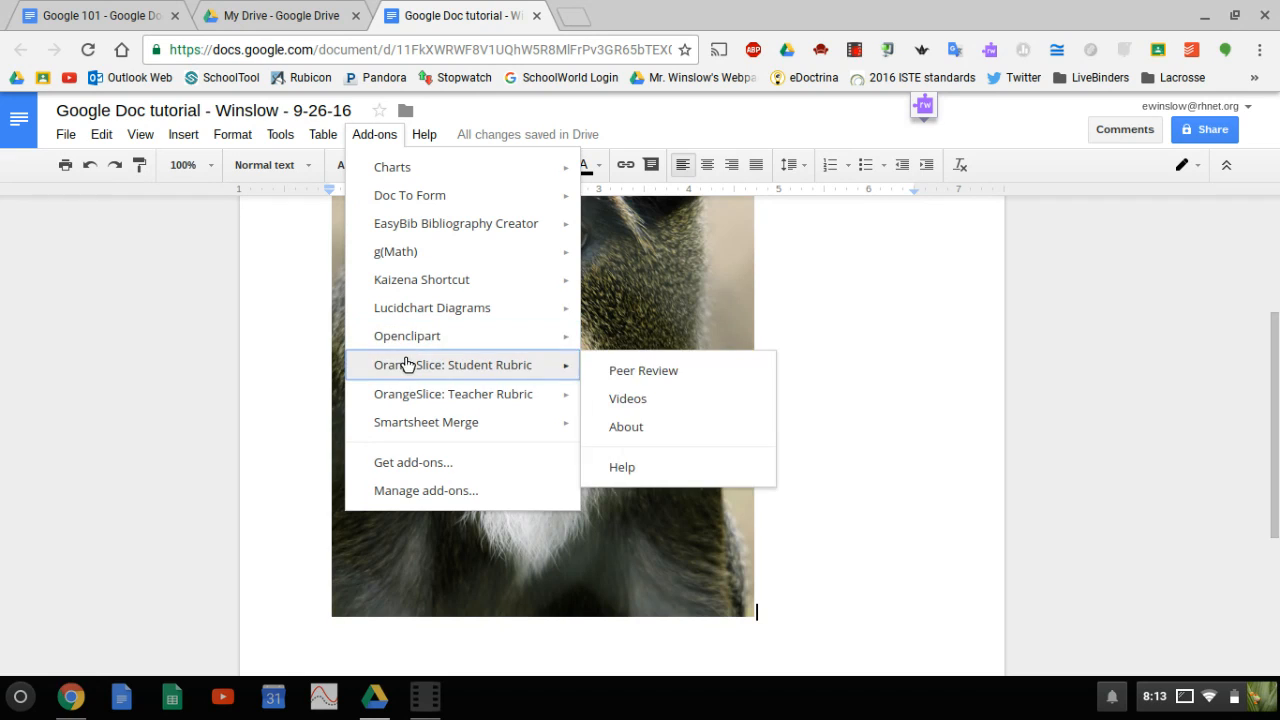
{"action": "left_click", "coordinate": [410, 462]}
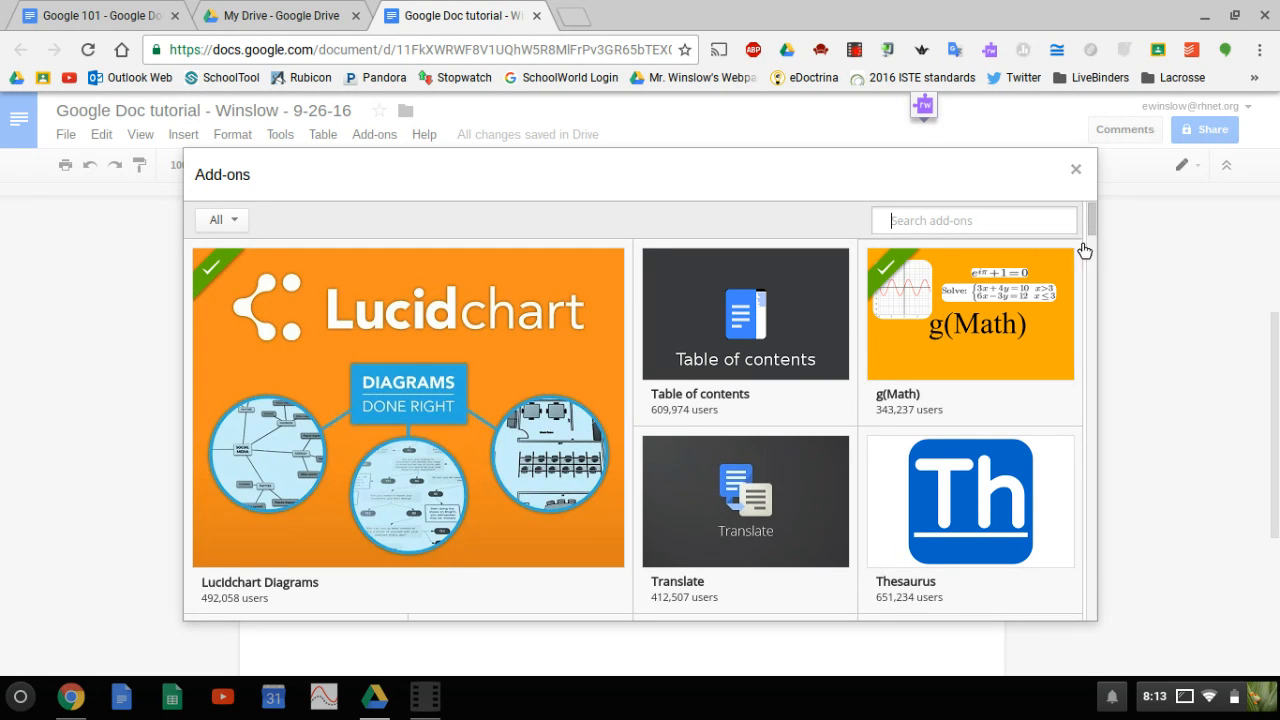
{"action": "mouse_move", "coordinate": [1094, 220]}
{"action": "left_mouse_down"}
{"action": "mouse_move", "coordinate": [1118, 312]}
{"action": "mouse_move", "coordinate": [1096, 229]}
{"action": "left_mouse_up"}
{"action": "left_click", "coordinate": [1076, 170]}
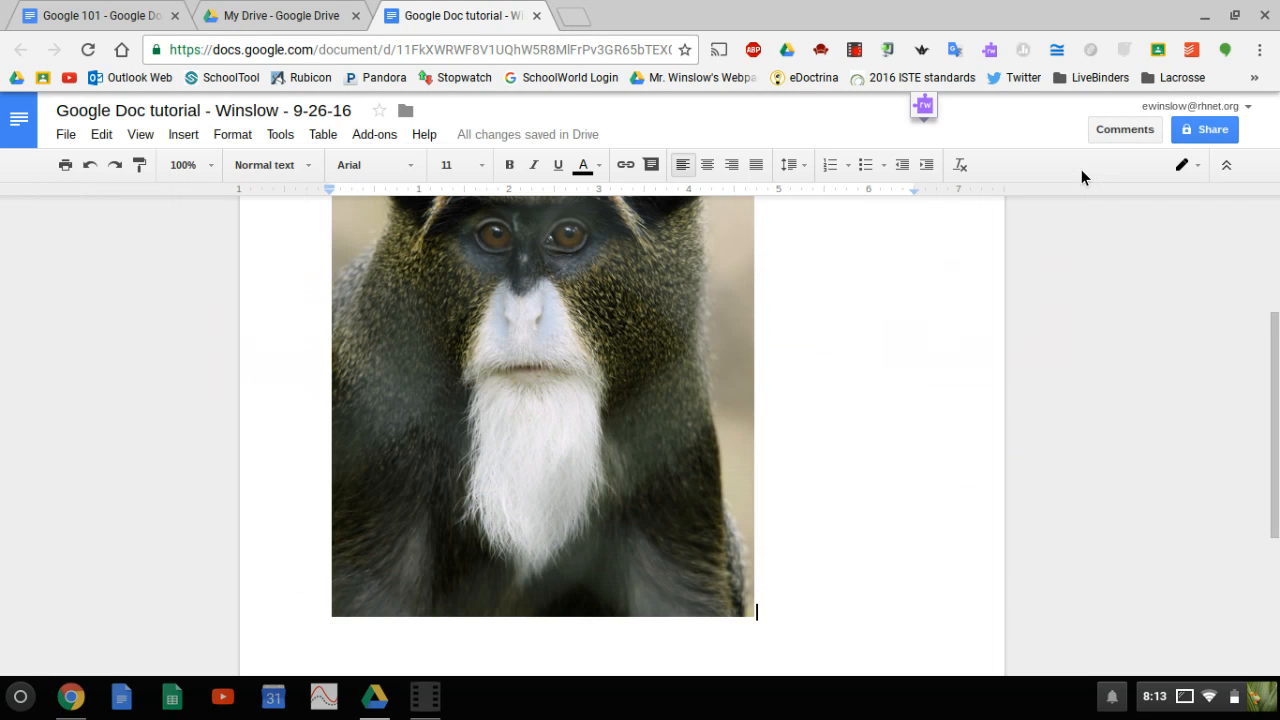
{"action": "left_click", "coordinate": [388, 147]}
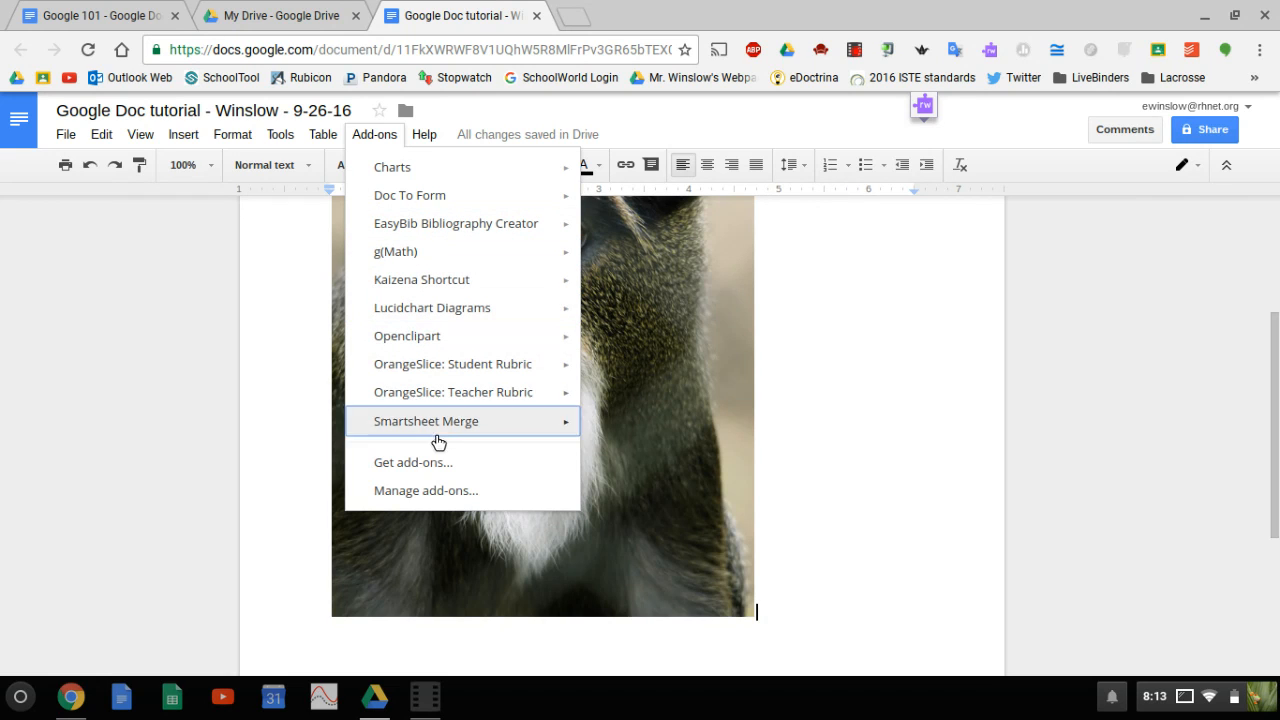
{"action": "left_click", "coordinate": [906, 366]}
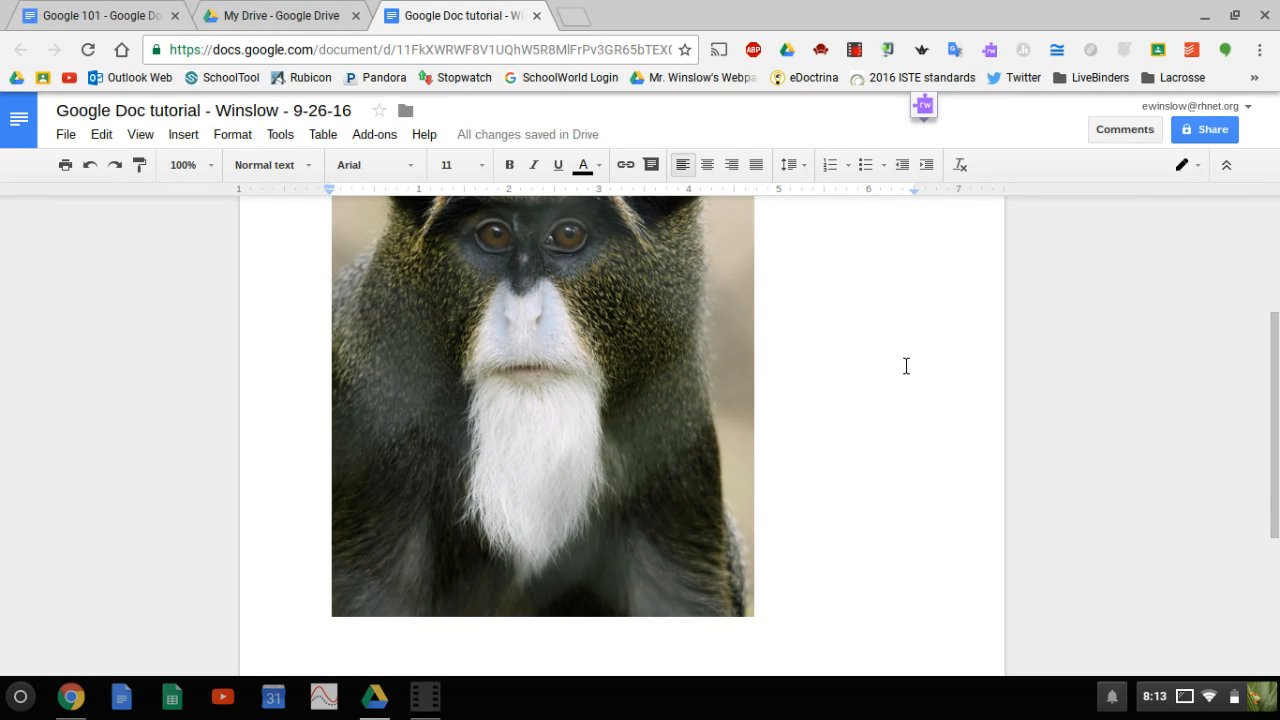
- Find a colleague by surname, add them as a sharing recipient for the document, and review the available access levels
{"action": "left_click_drag", "start_coordinate": [1276, 372], "coordinate": [1276, 238]}
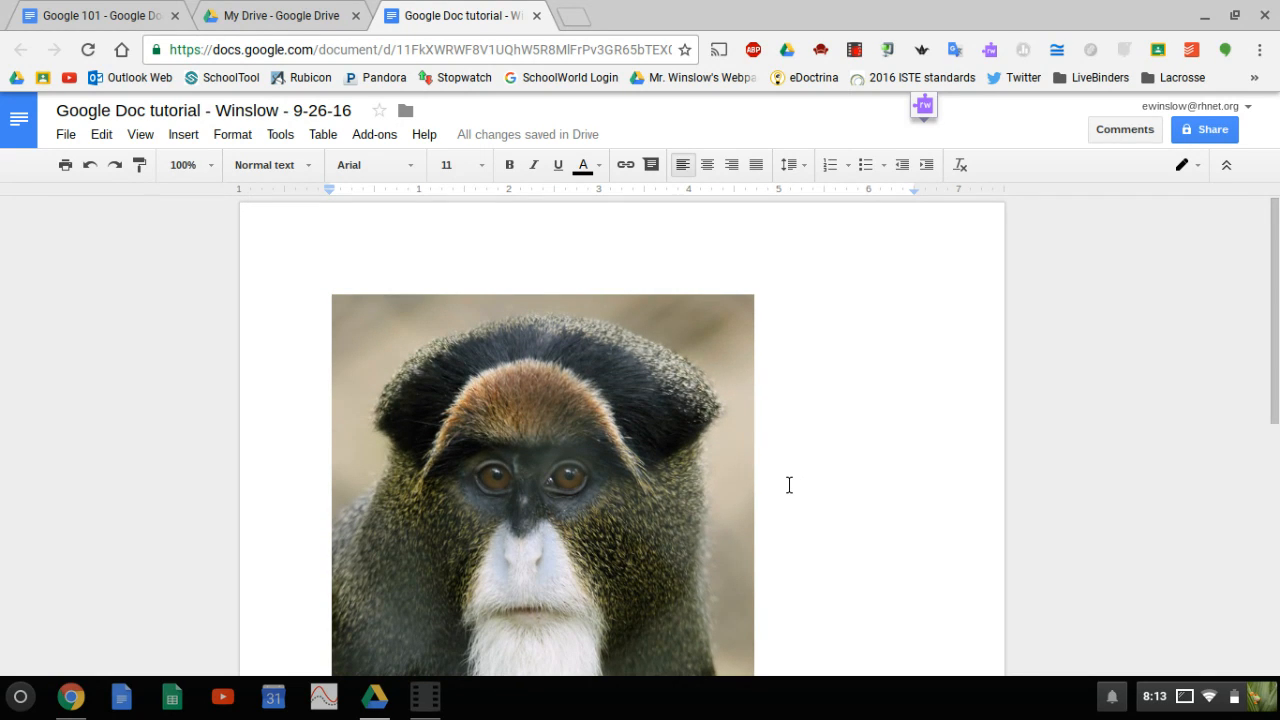
{"action": "left_click", "coordinate": [1200, 137]}
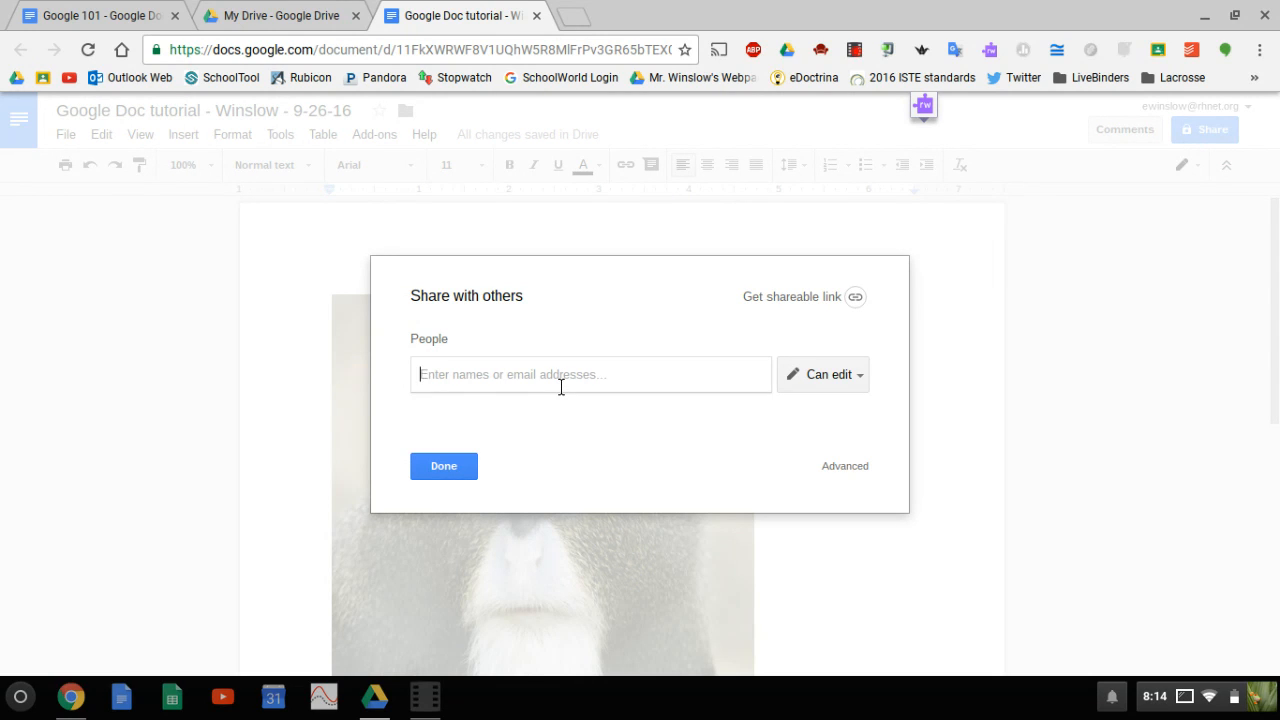
{"action": "type", "text": "keil"}
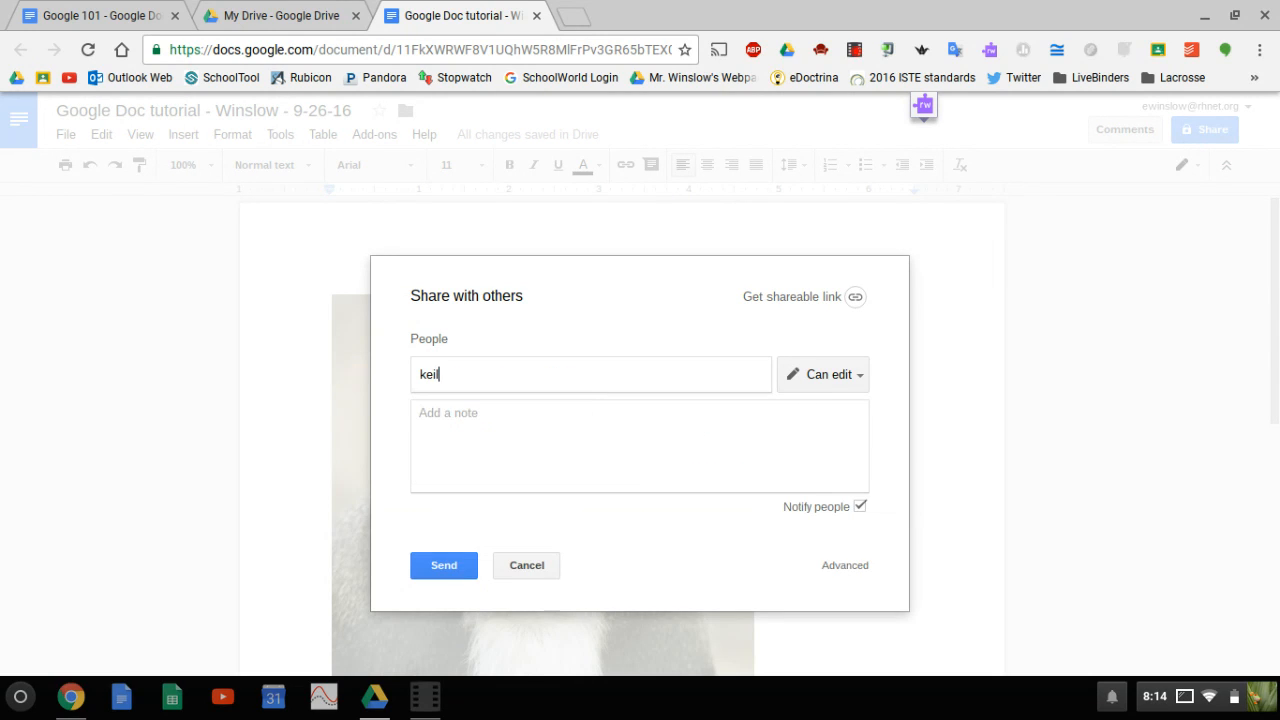
{"action": "key", "text": "BackSpace"}
{"action": "key", "text": "BackSpace"}
{"action": "key", "text": "BackSpace"}
{"action": "type", "text": "i"}
{"action": "key", "text": "BackSpace"}
{"action": "type", "text": "eil"}
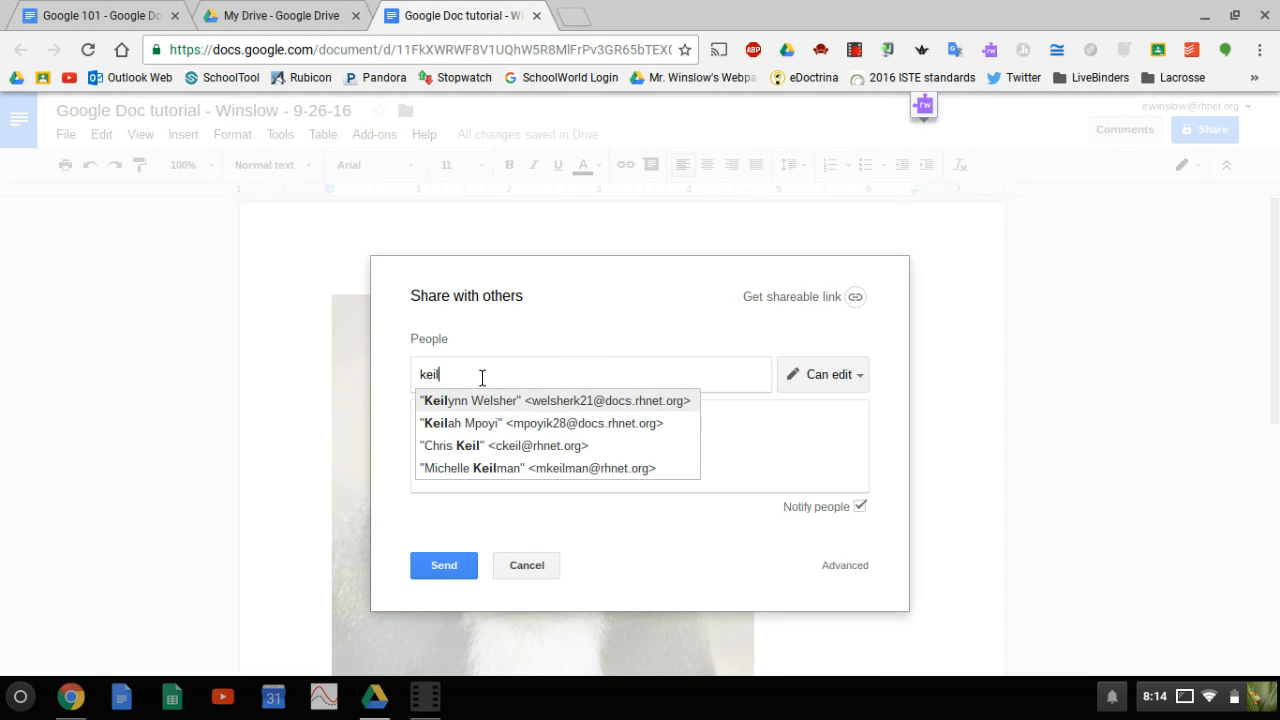
{"action": "left_click", "coordinate": [491, 455]}
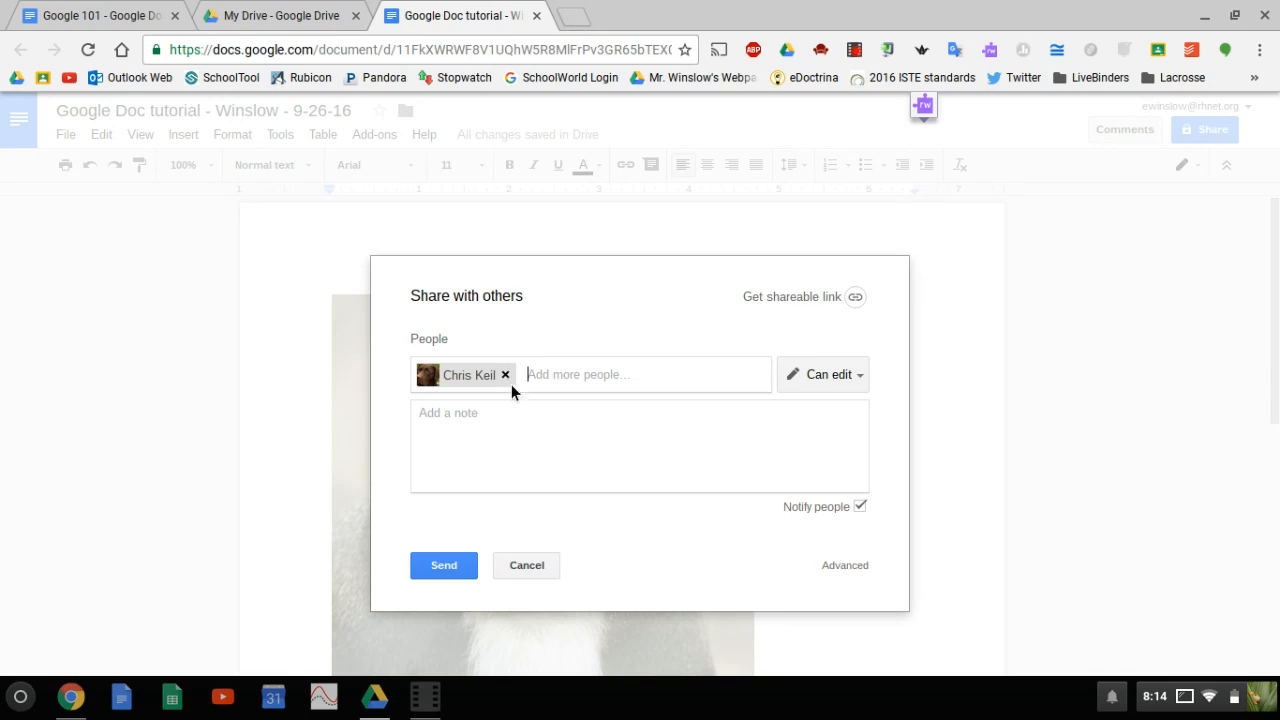
{"action": "left_click", "coordinate": [838, 383]}
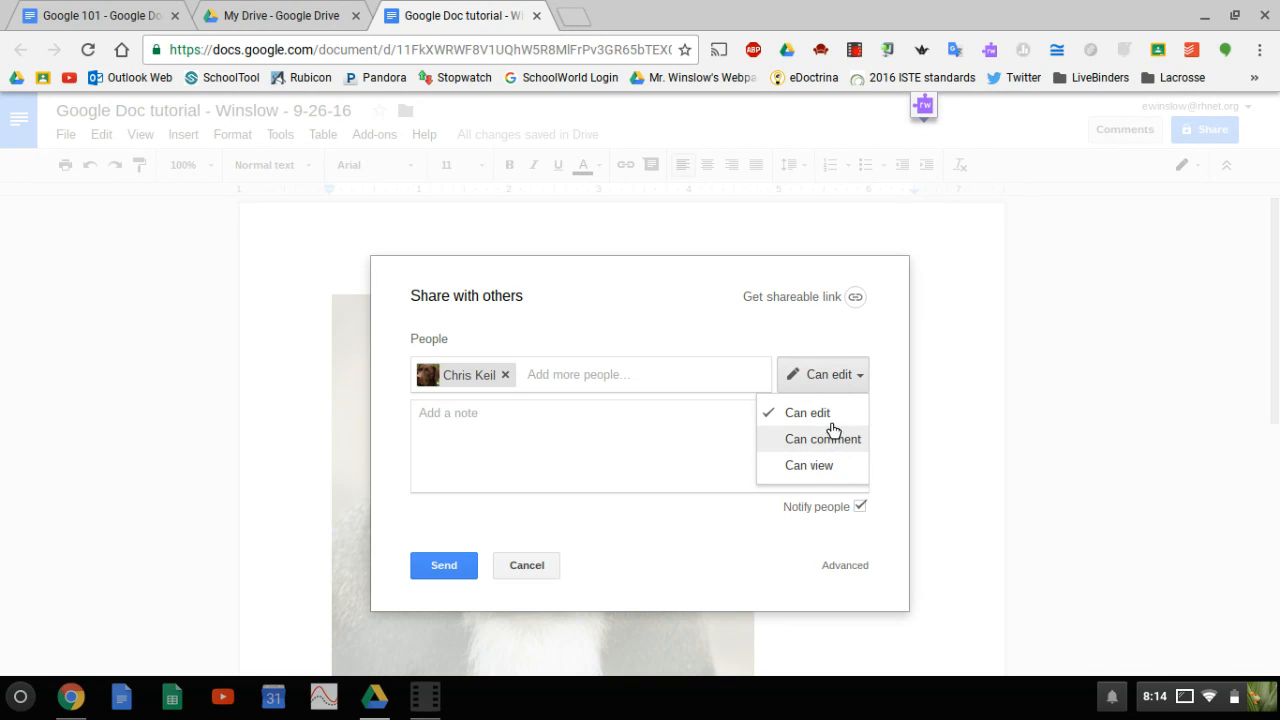
{"action": "left_click", "coordinate": [683, 302]}
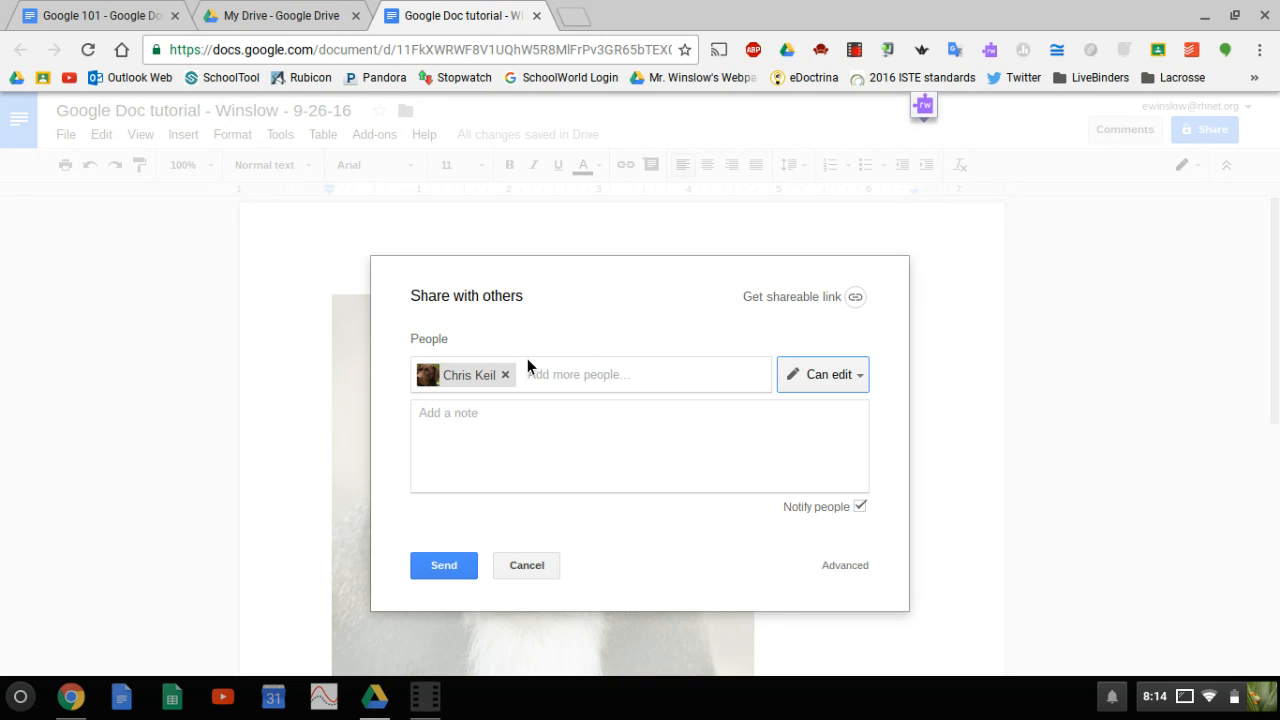
- Remove the colleague from the sharing recipients and turn on link sharing, keeping access at anyone at RHCSD Apps with the link can view
{"action": "left_click", "coordinate": [505, 375]}
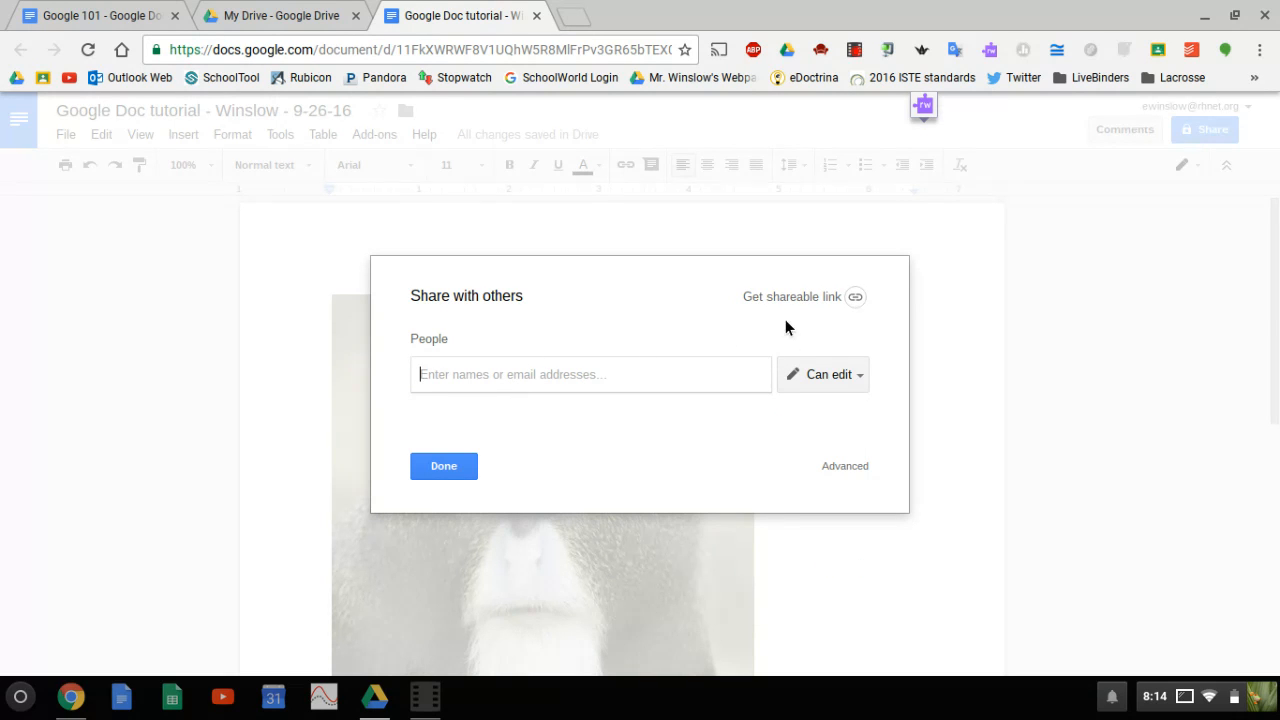
{"action": "left_click", "coordinate": [808, 301]}
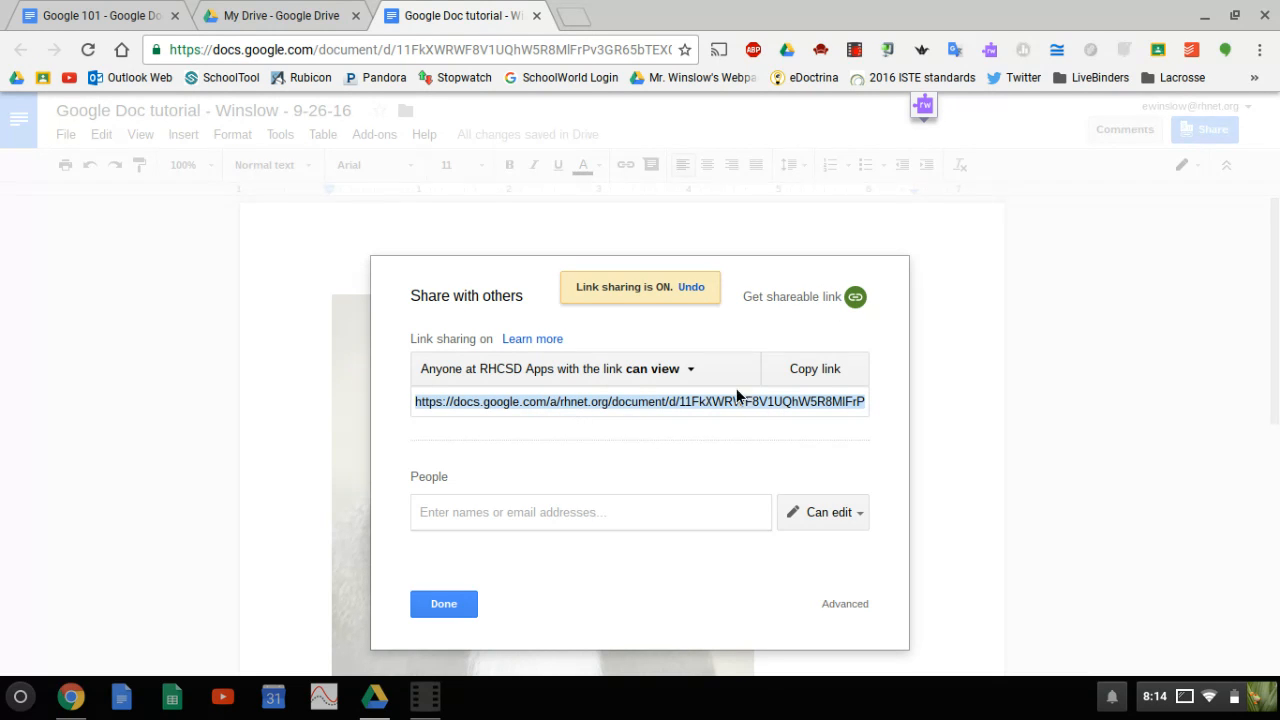
{"action": "left_click", "coordinate": [695, 370]}
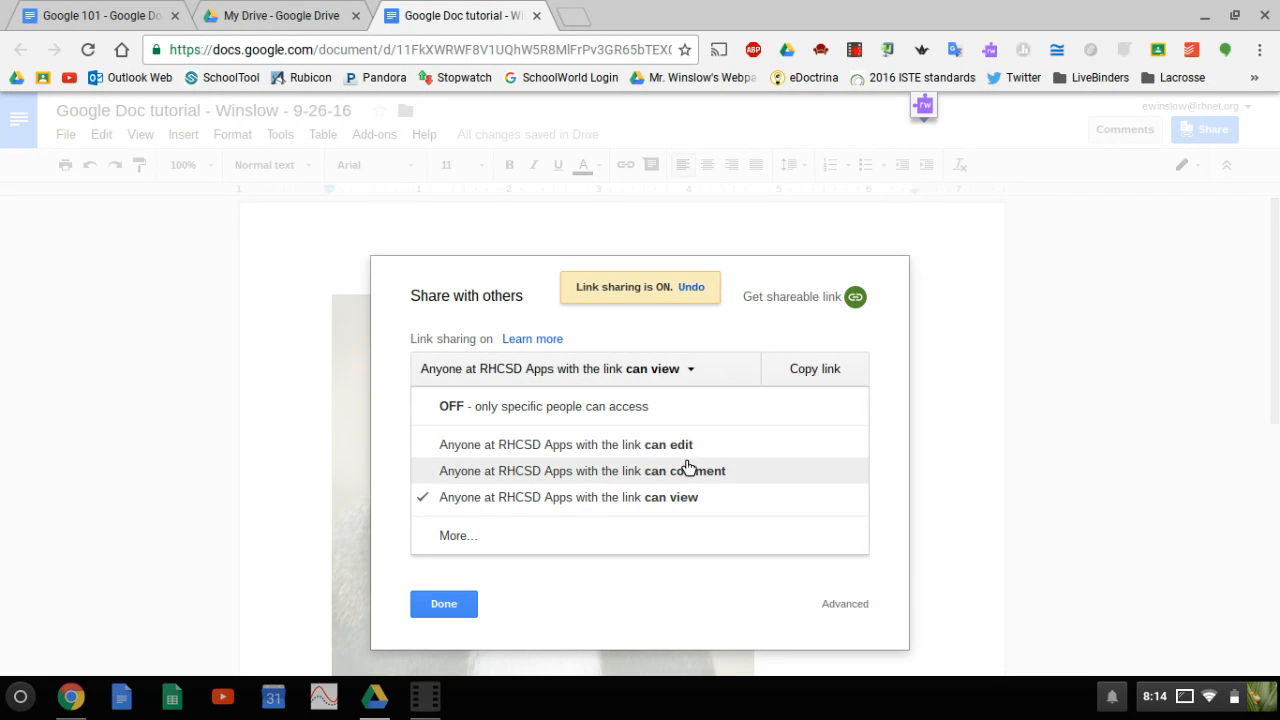
{"action": "left_click", "coordinate": [677, 304]}
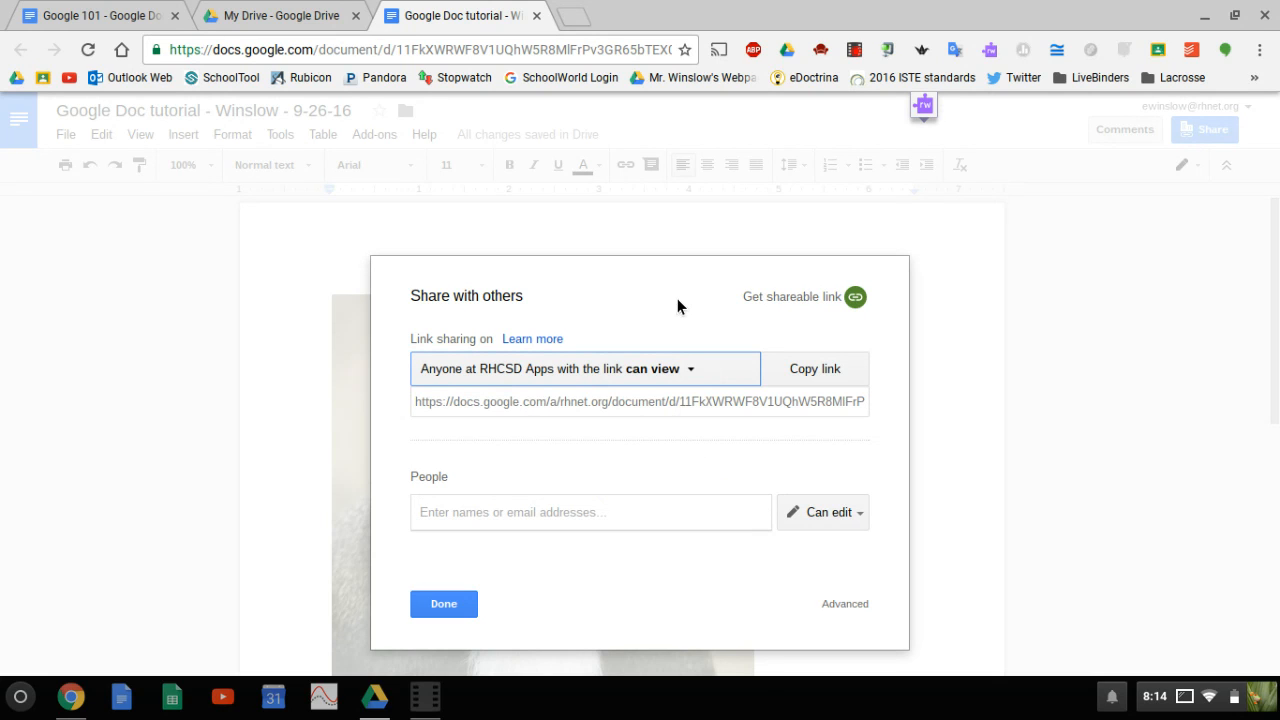
{"action": "left_click", "coordinate": [460, 606]}
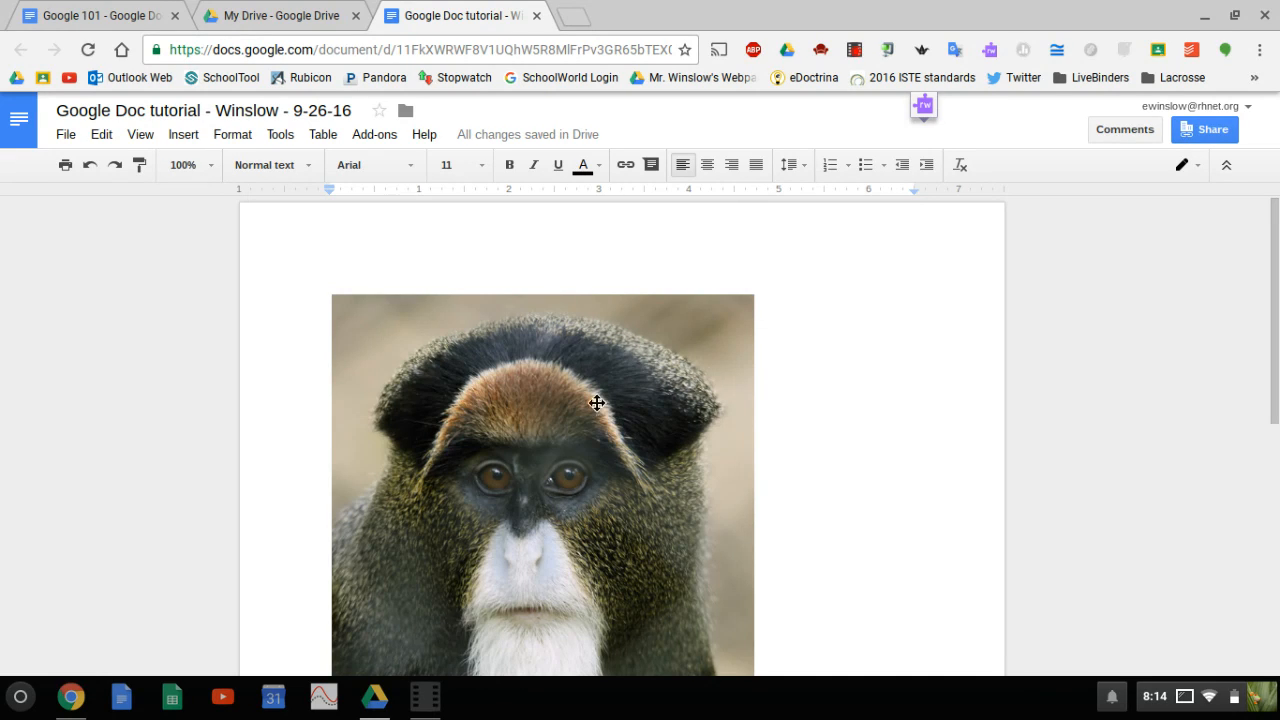
{"action": "left_click", "coordinate": [430, 706]}
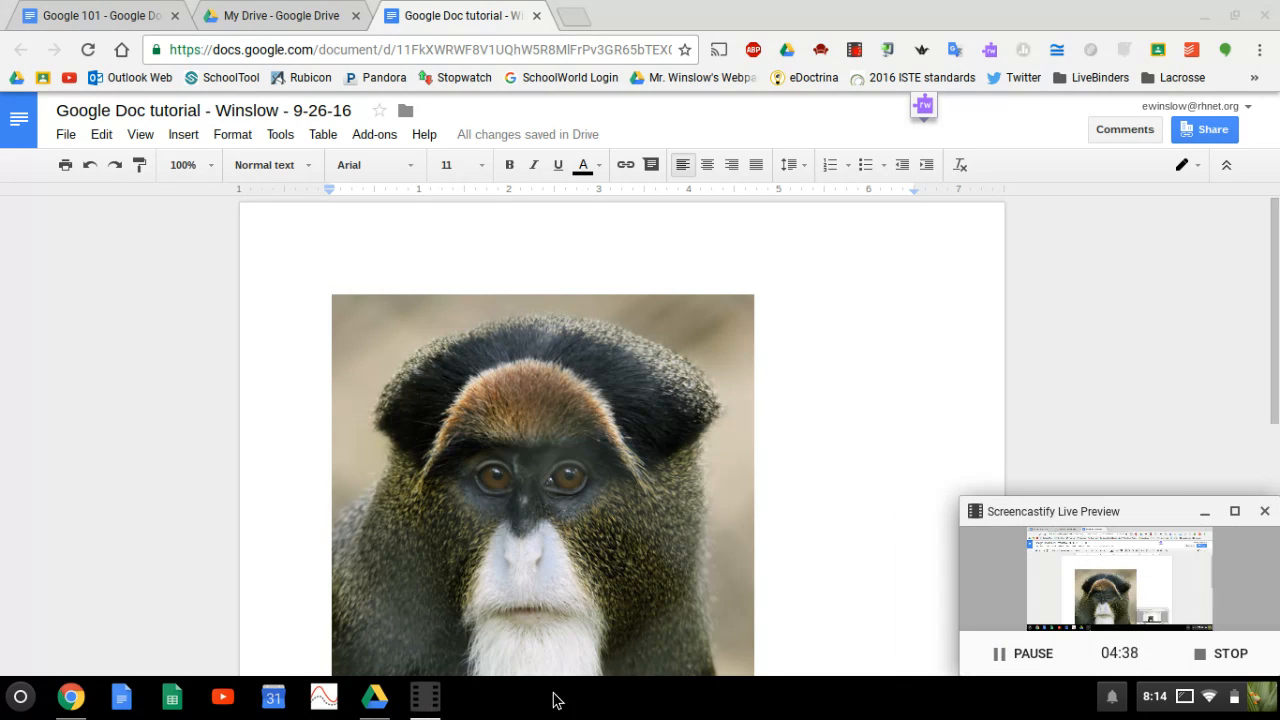